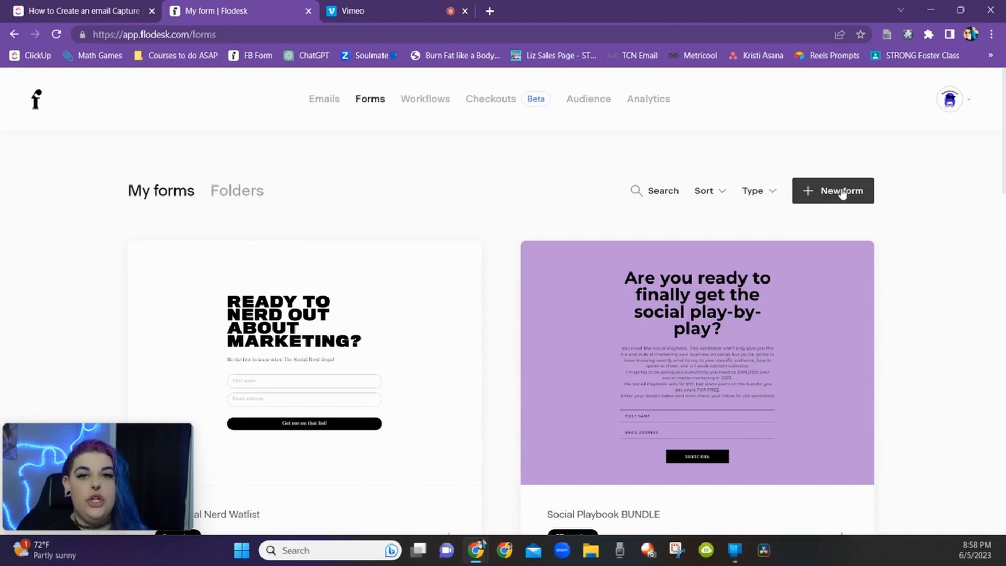
Step: Start a new form and filter the template choices to the Full page form type
click(842, 191)
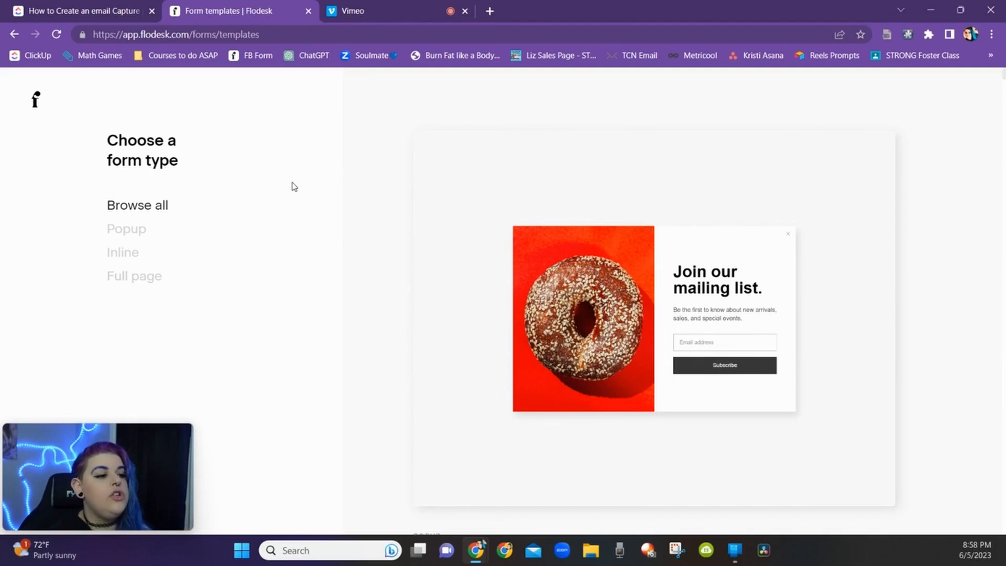
click(138, 232)
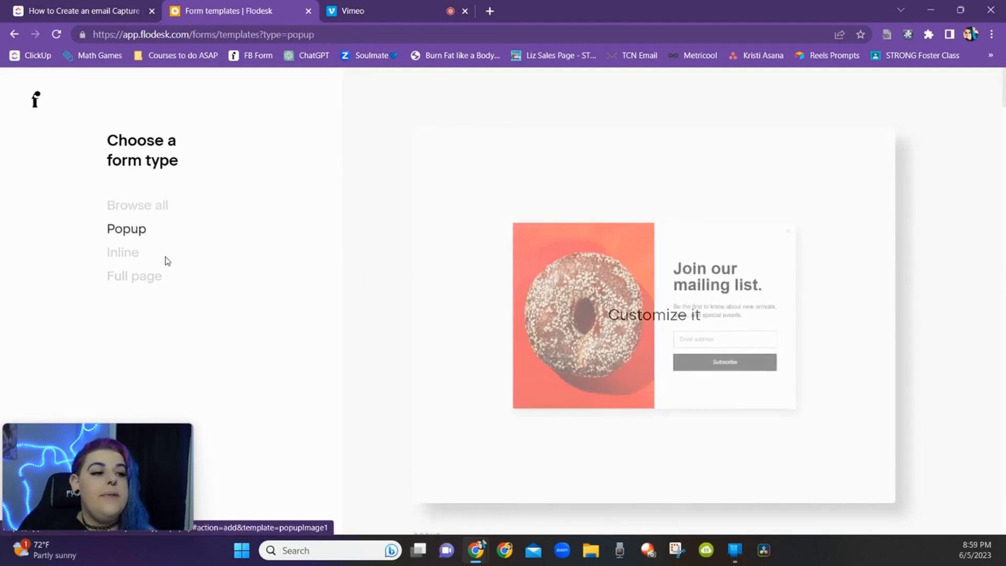
click(124, 256)
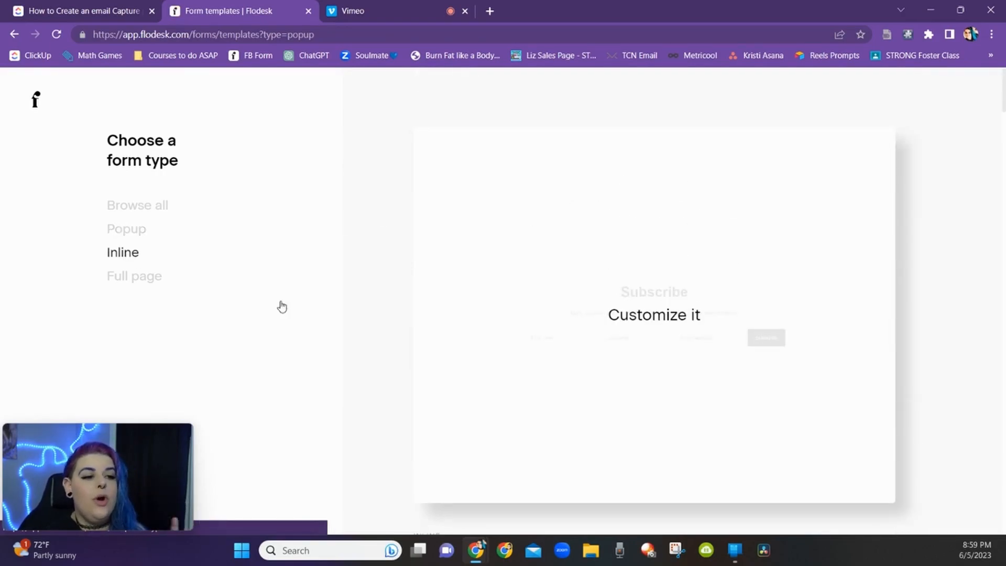
click(151, 279)
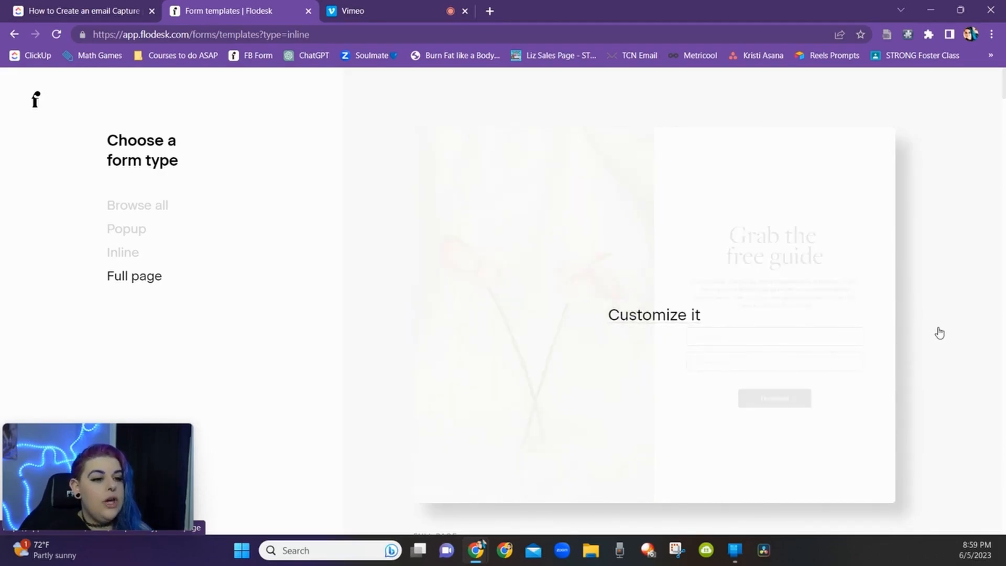
Step: Browse the full-page form templates to compare their layouts
scroll(377, 355, down, 4)
scroll(377, 356, down, 8)
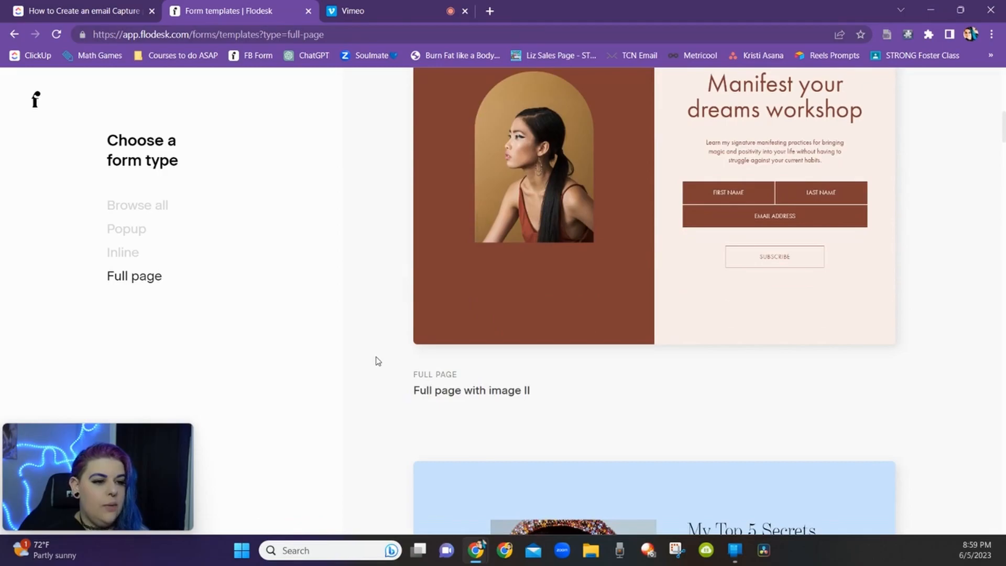
scroll(377, 361, down, 10)
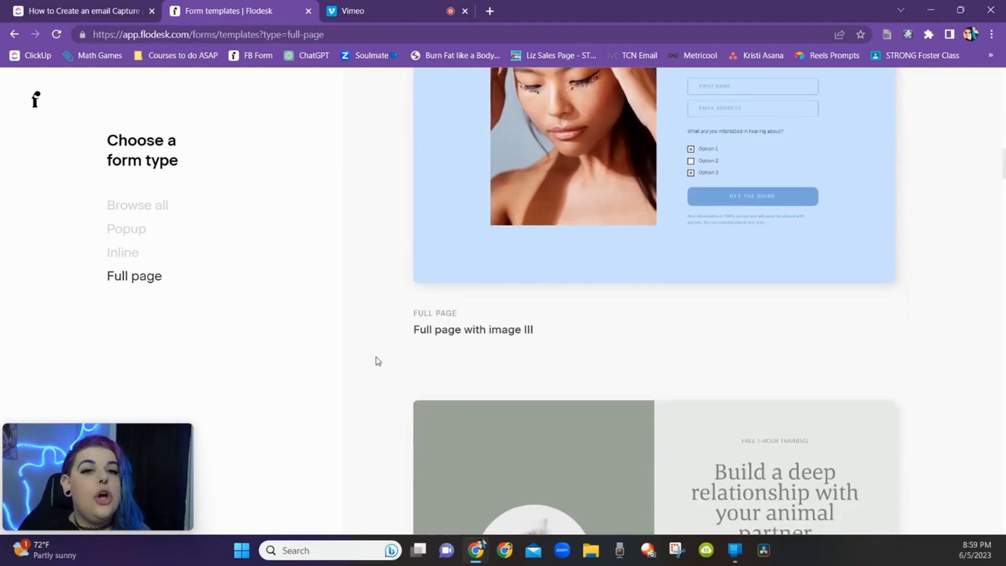
scroll(377, 361, down, 16)
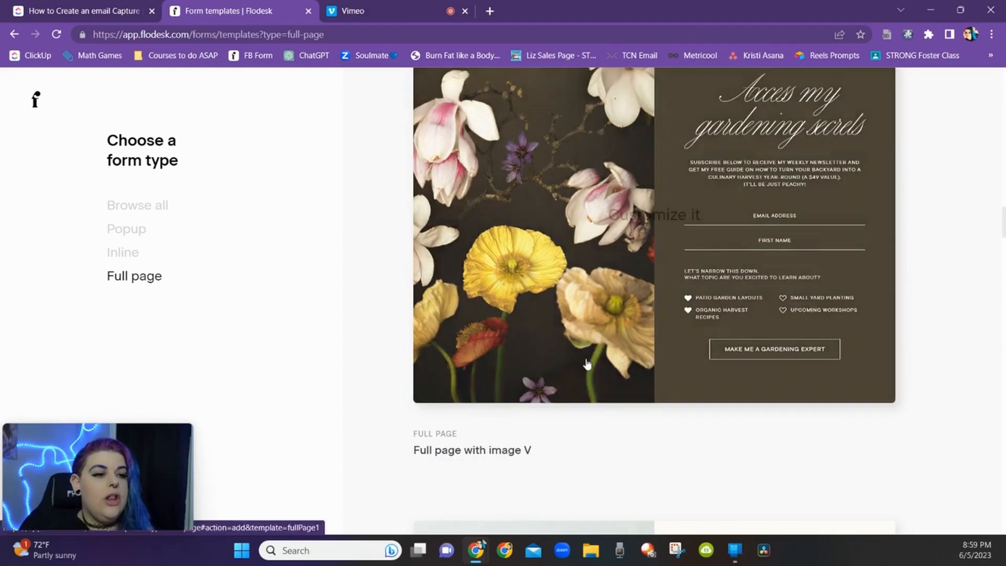
scroll(393, 375, down, 1)
scroll(393, 374, down, 11)
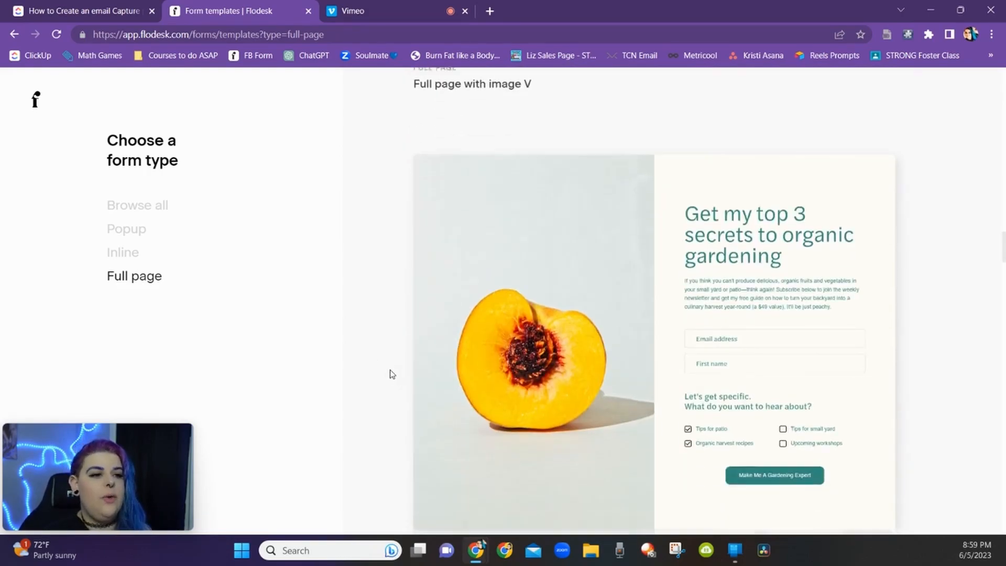
scroll(389, 374, down, 5)
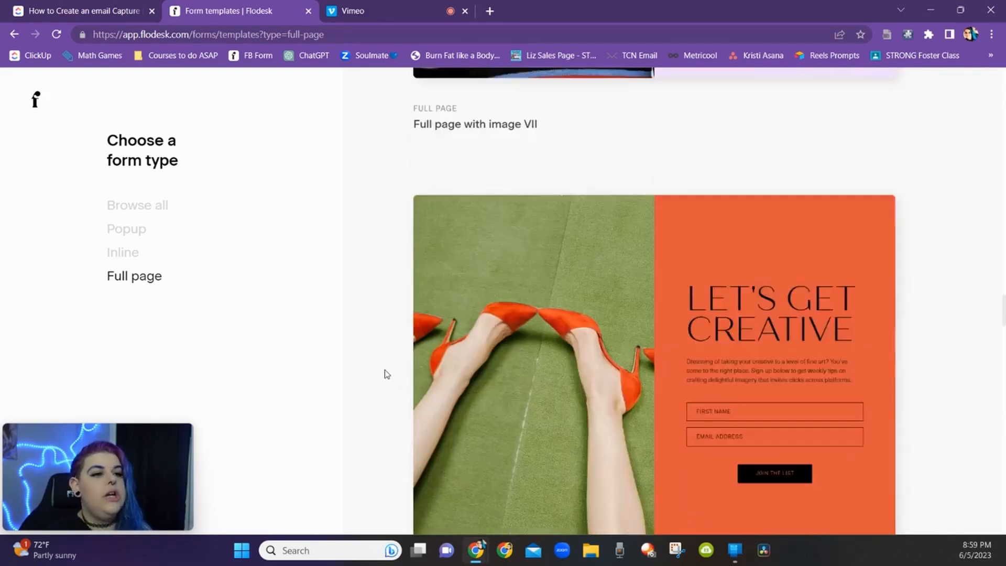
scroll(404, 388, up, 6)
scroll(408, 401, up, 3)
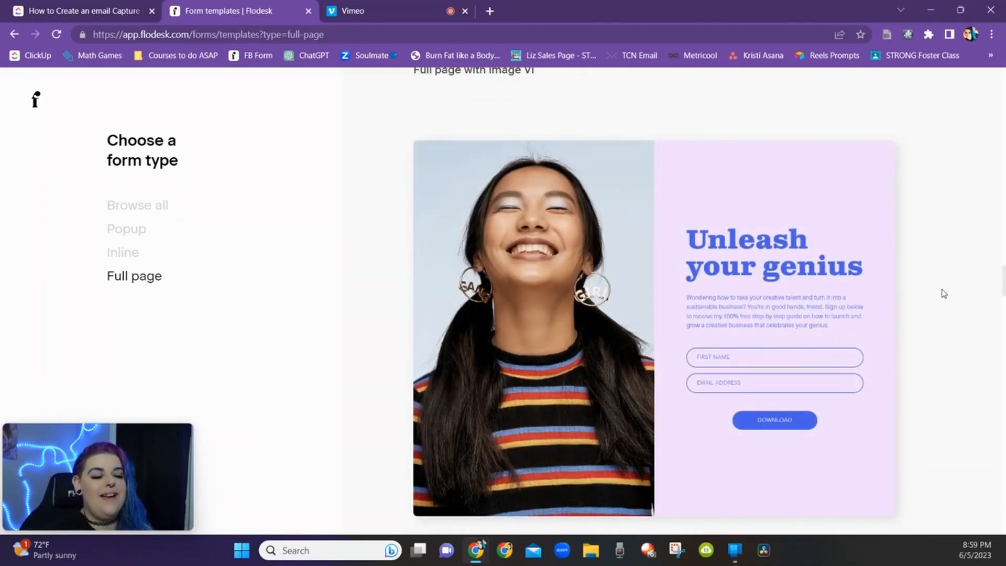
scroll(644, 267, down, 3)
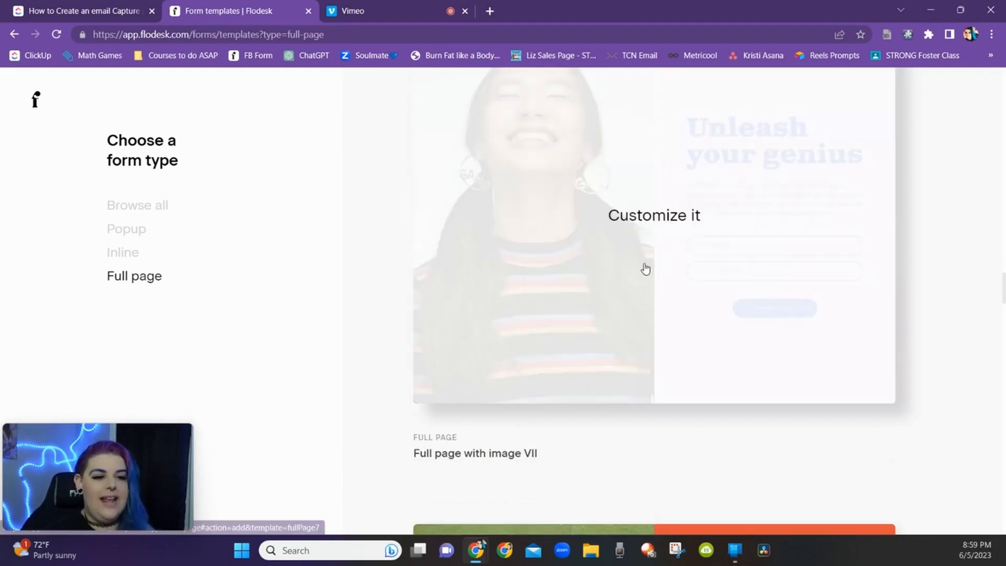
scroll(726, 274, down, 10)
scroll(914, 267, down, 15)
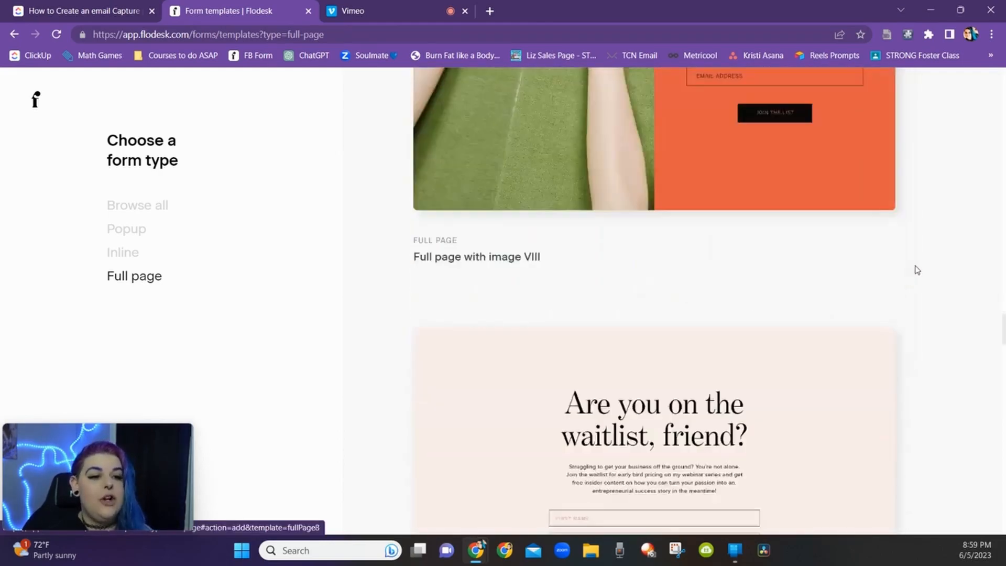
scroll(912, 317, up, 8)
scroll(919, 291, down, 4)
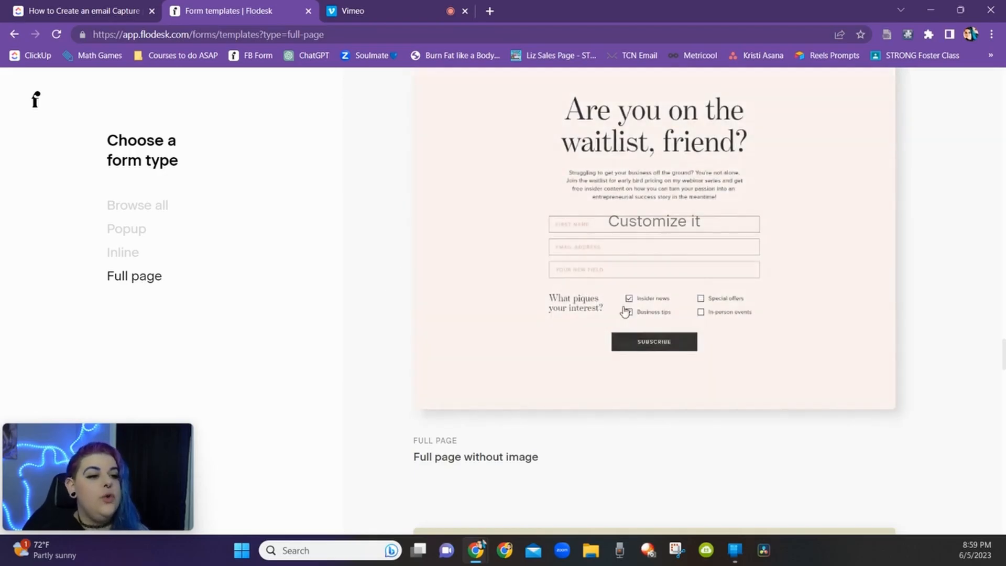
scroll(881, 284, down, 1)
scroll(885, 303, down, 20)
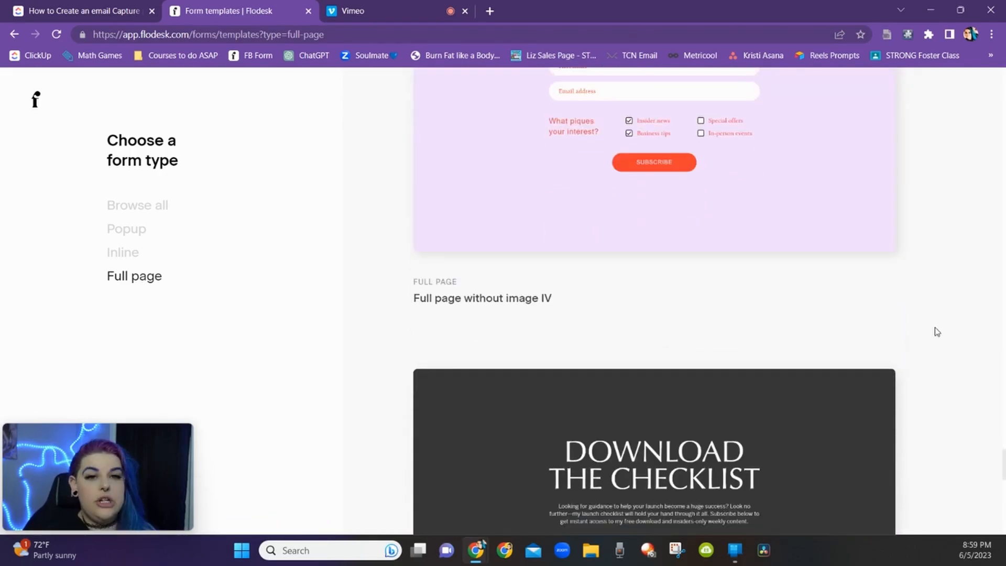
scroll(943, 338, up, 15)
Step: Customize the Full page without image template and assign its subscribers to a new segment named Example Segment
click(638, 211)
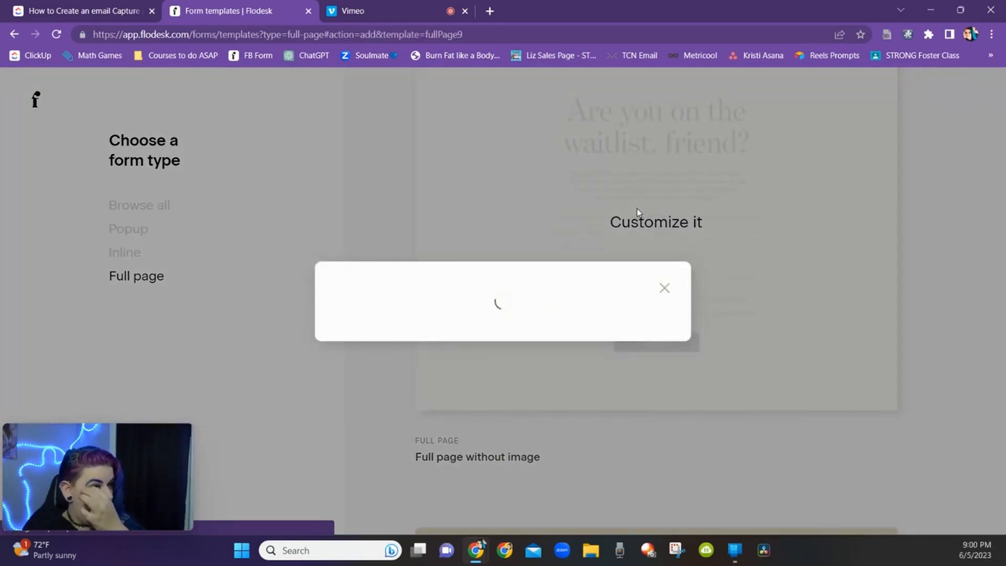
click(468, 328)
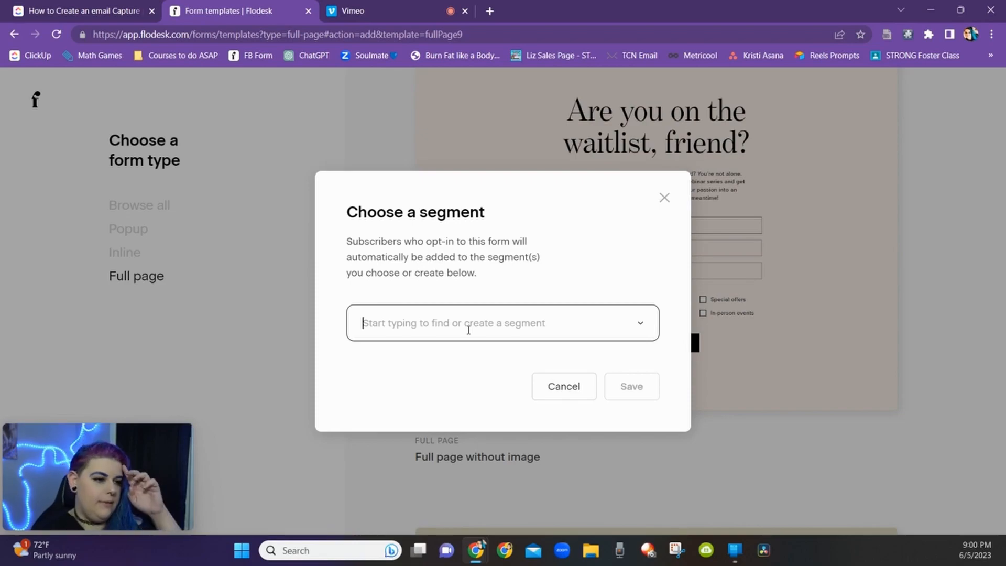
click(468, 330)
text(Example Segment)
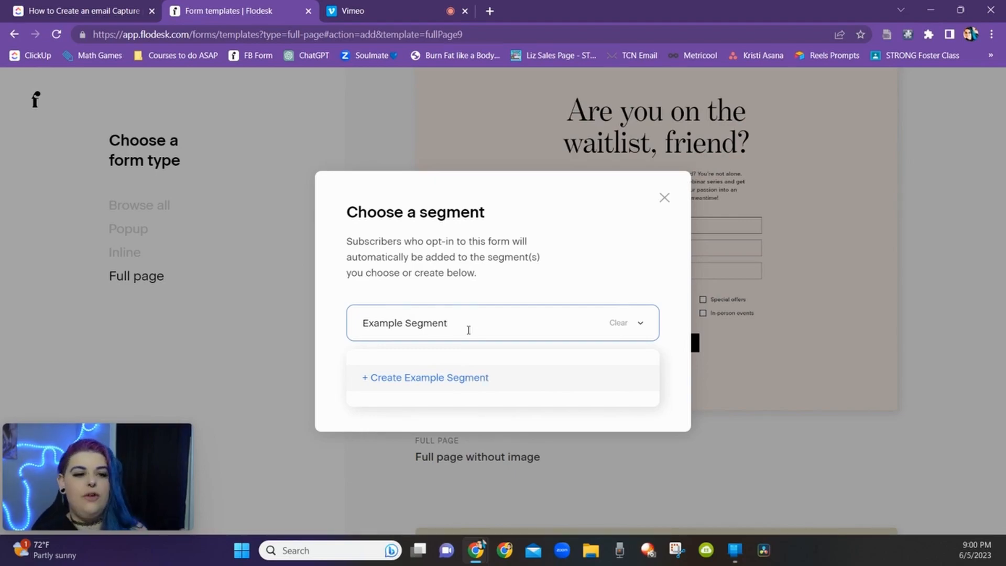
click(397, 375)
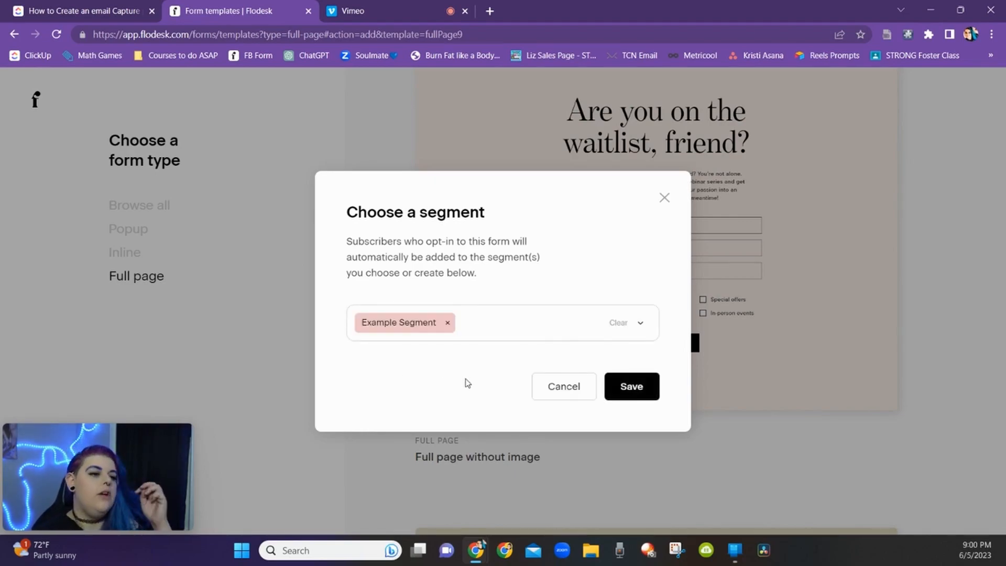
click(477, 323)
click(622, 387)
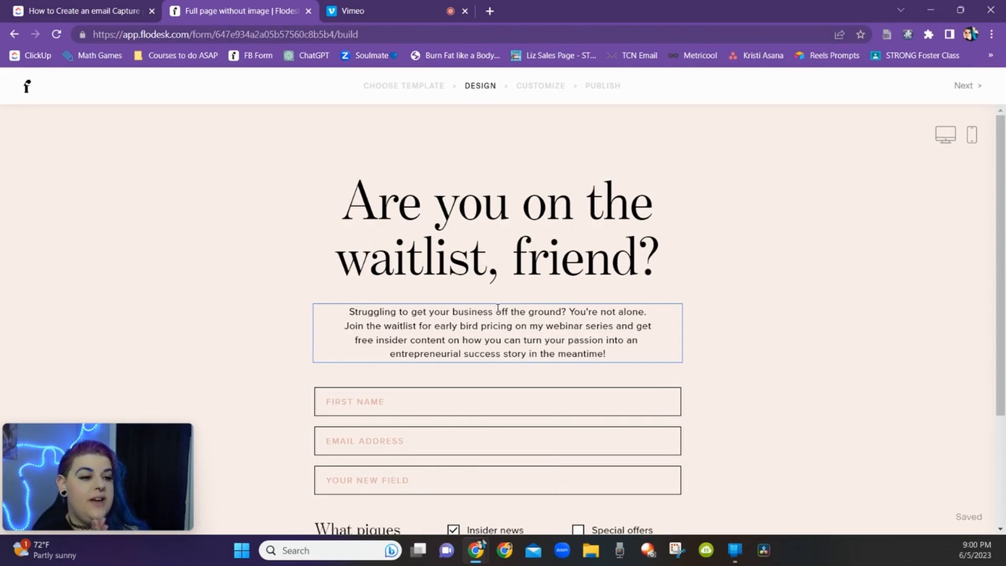
Step: Replace the headline with "Are you ready to blow up your social marketing?"
triple_click(401, 221)
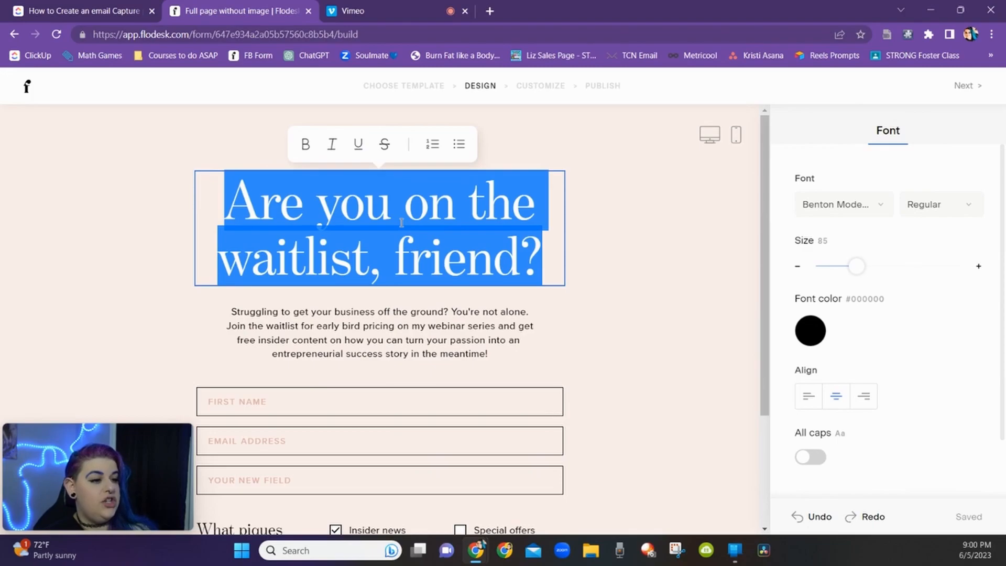
text(Are you ready to)
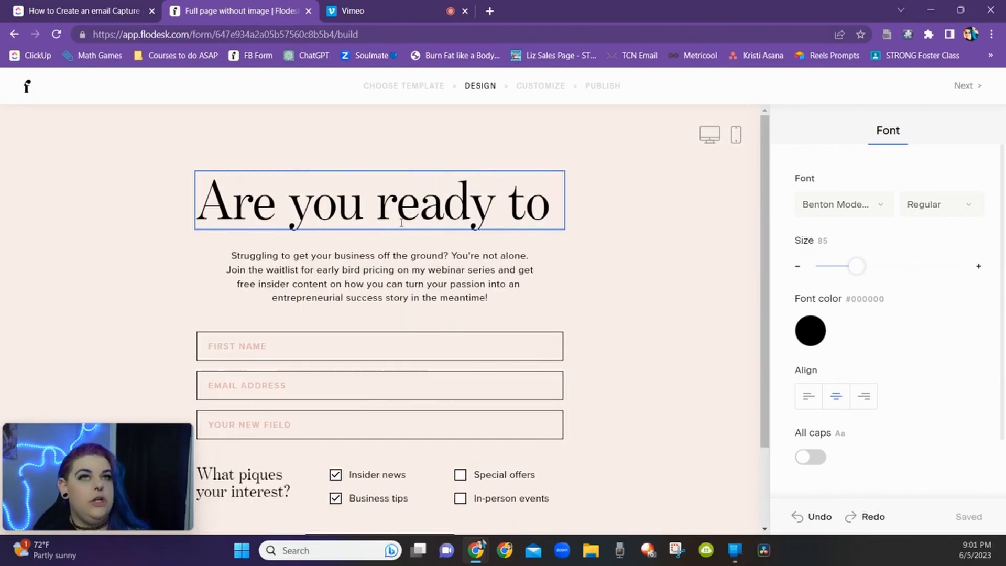
text( blow up your)
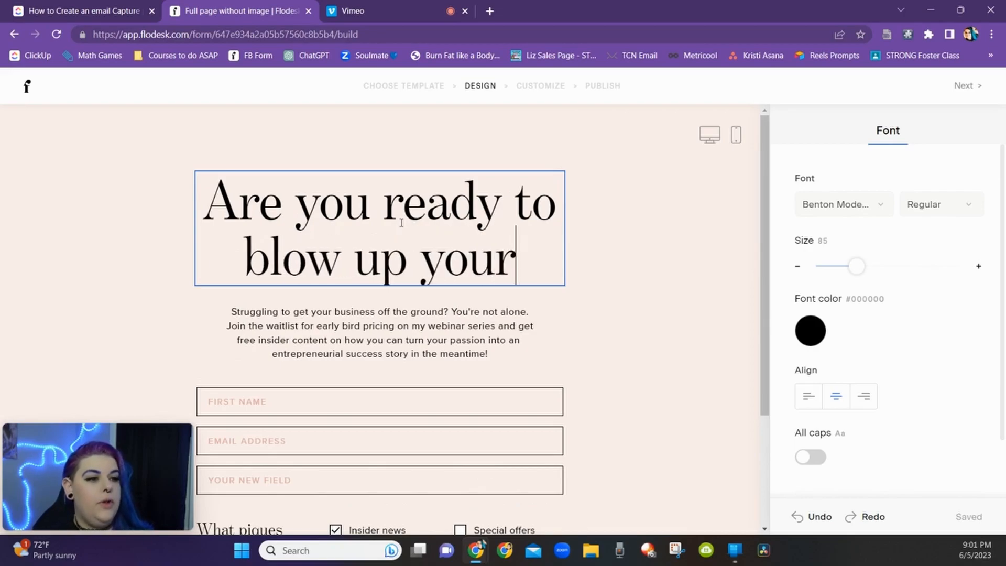
text( social marketing?)
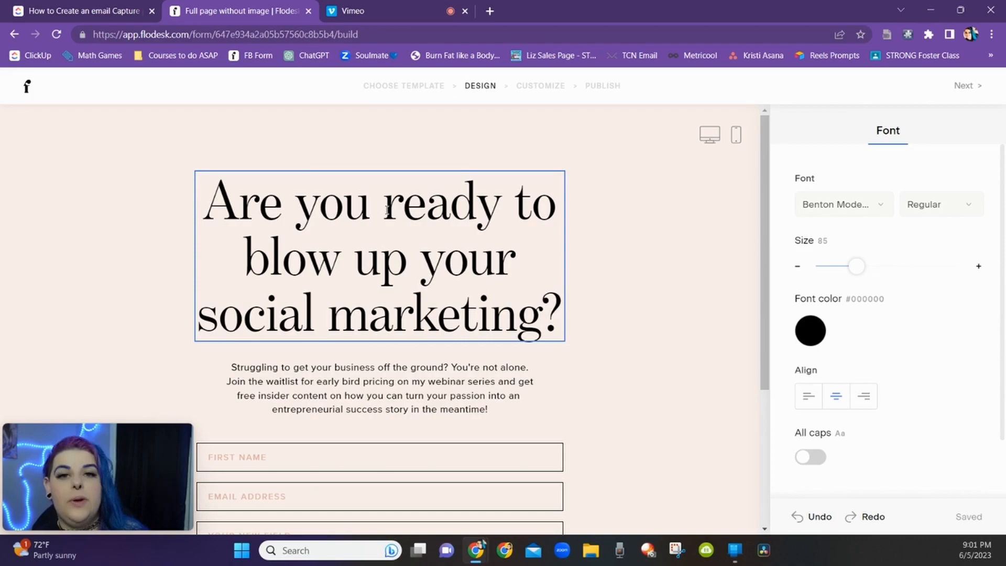
Step: Change the headline font to Montserrat and reduce its size to 58
click(850, 215)
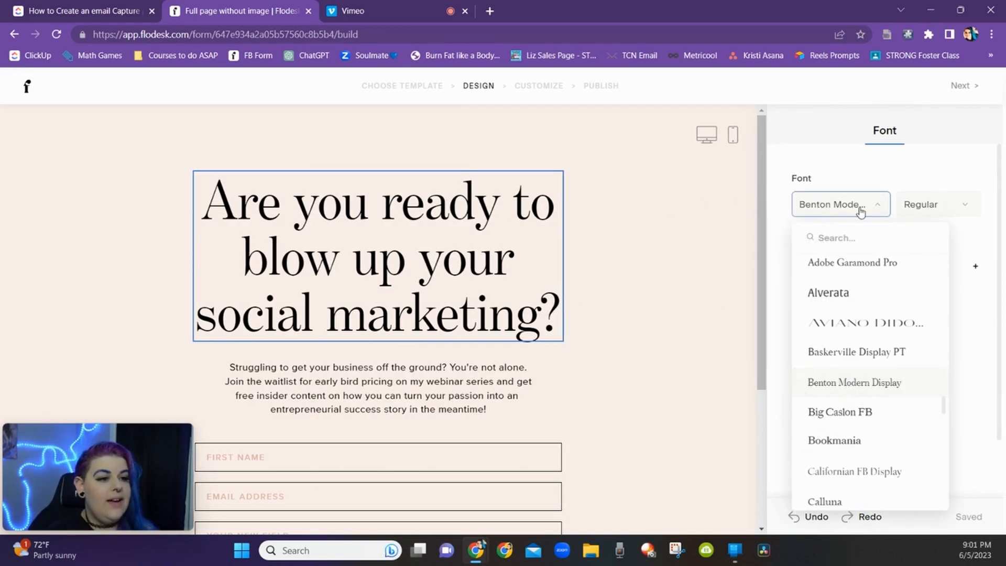
scroll(881, 226, down, 2)
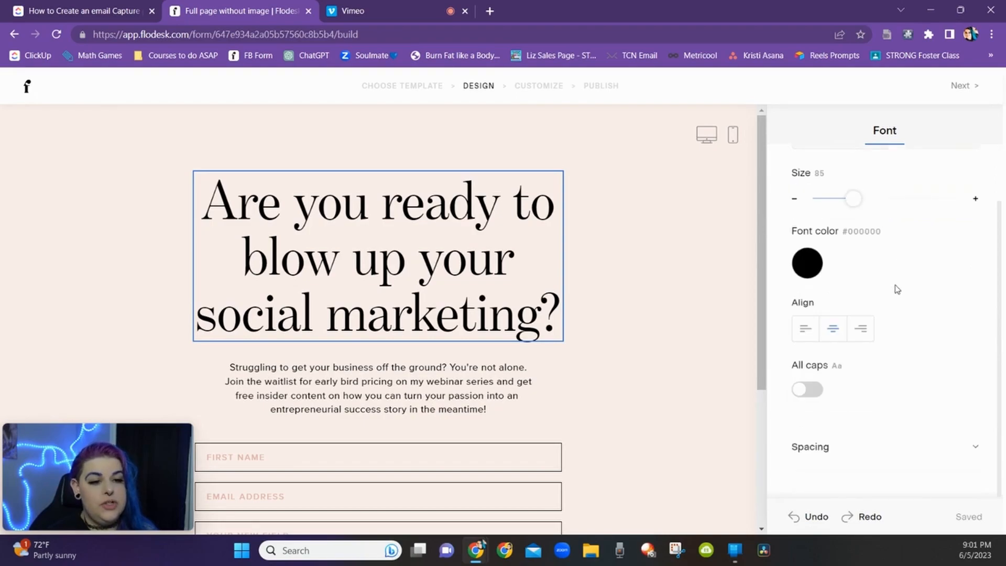
scroll(898, 299, up, 1)
click(820, 209)
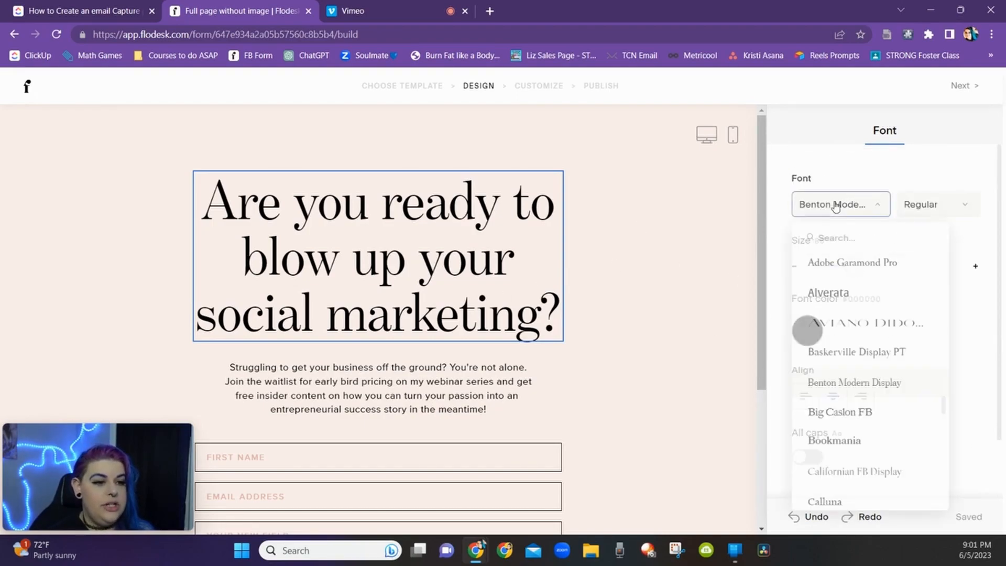
click(839, 244)
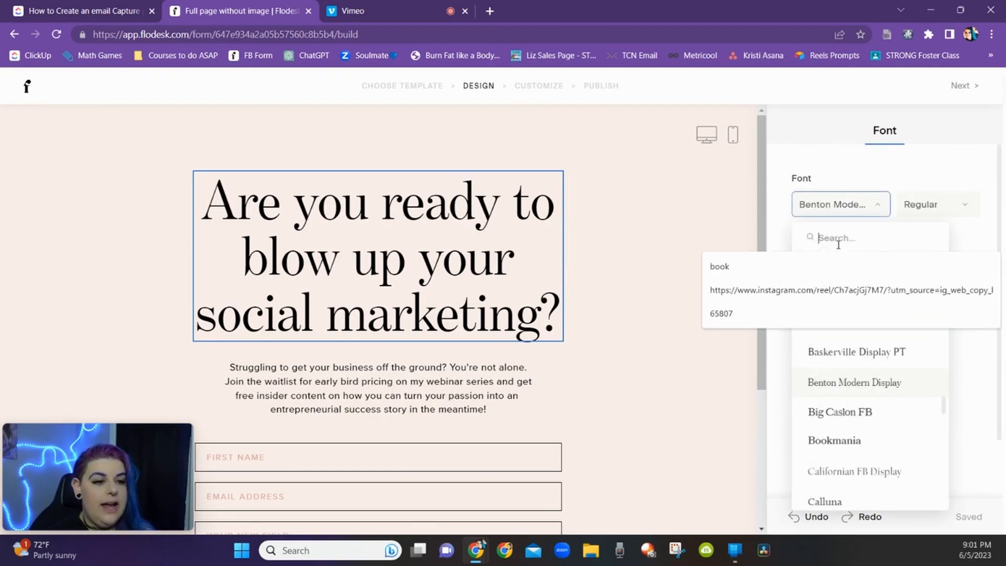
text(mont)
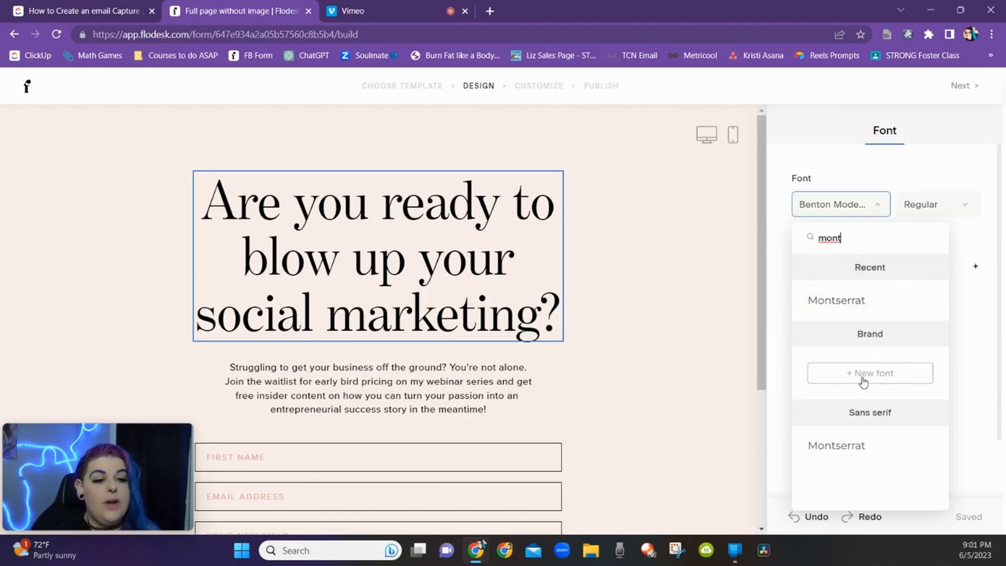
click(846, 298)
drag(854, 265, 842, 280)
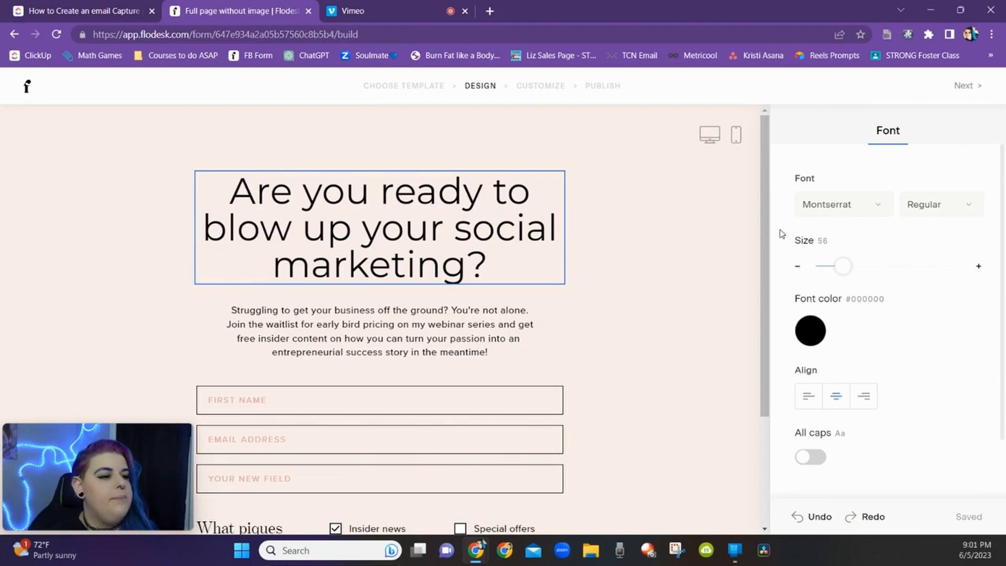
Step: Replace the description's second sentence with "Come to my masterclass to learn how to market your business on social."
scroll(361, 217, down, 2)
triple_click(321, 212)
click(319, 205)
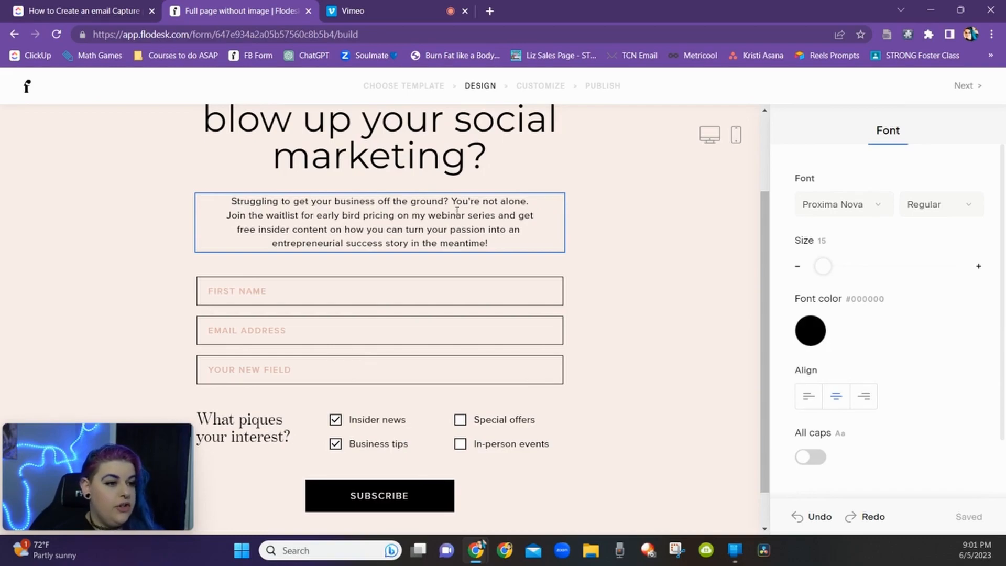
drag(230, 215, 524, 243)
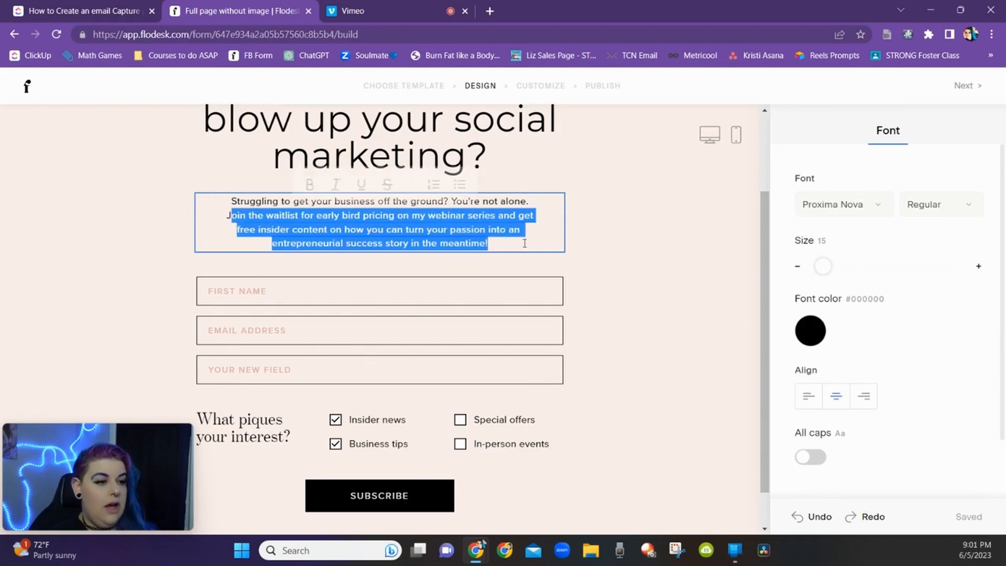
key(BackSpace)
text(Come to my msa)
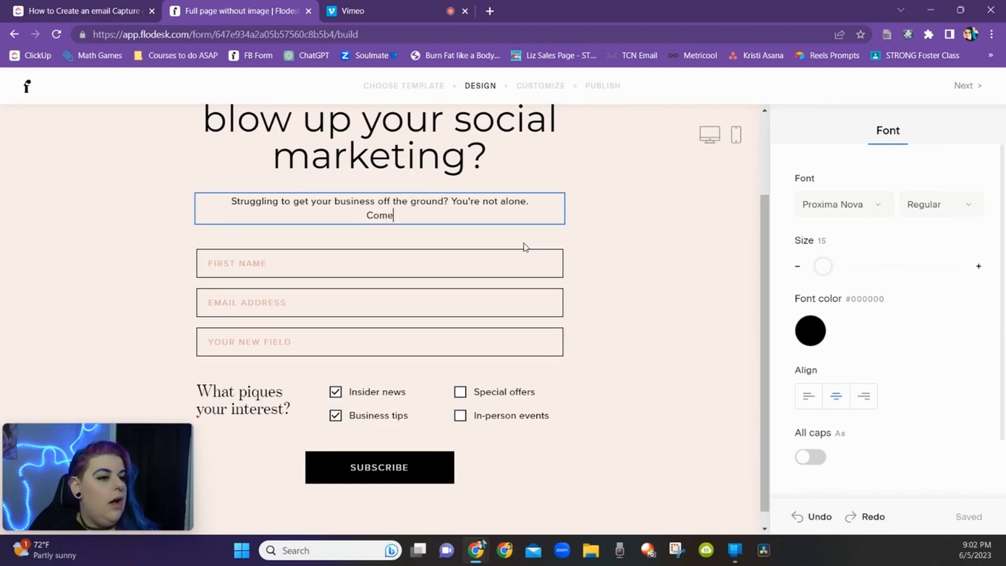
key(BackSpace)
key(BackSpace)
text(asterclas to le)
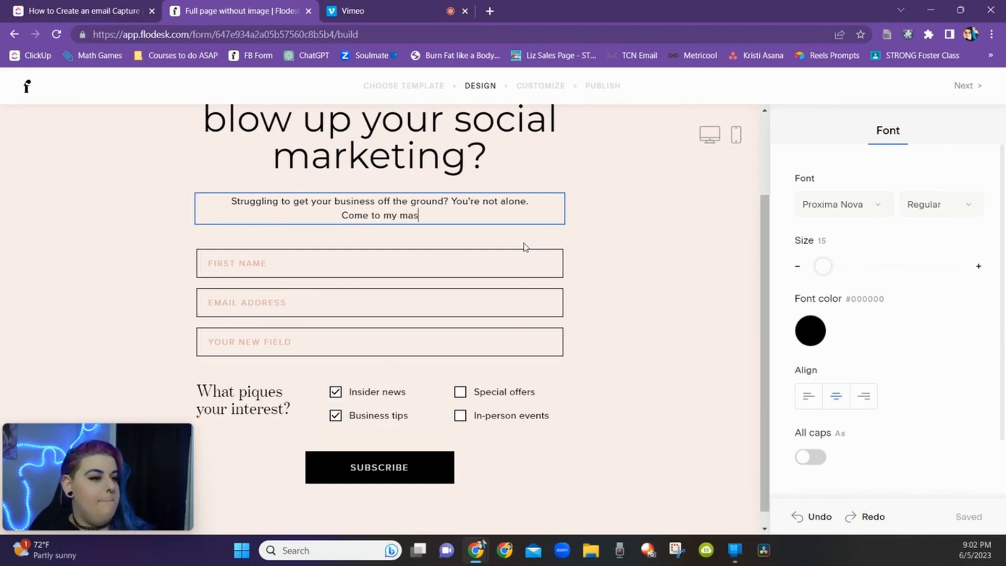
key(BackSpace)
key(BackSpace)
key(BackSpace)
key(BackSpace)
key(BackSpace)
key(BackSpace)
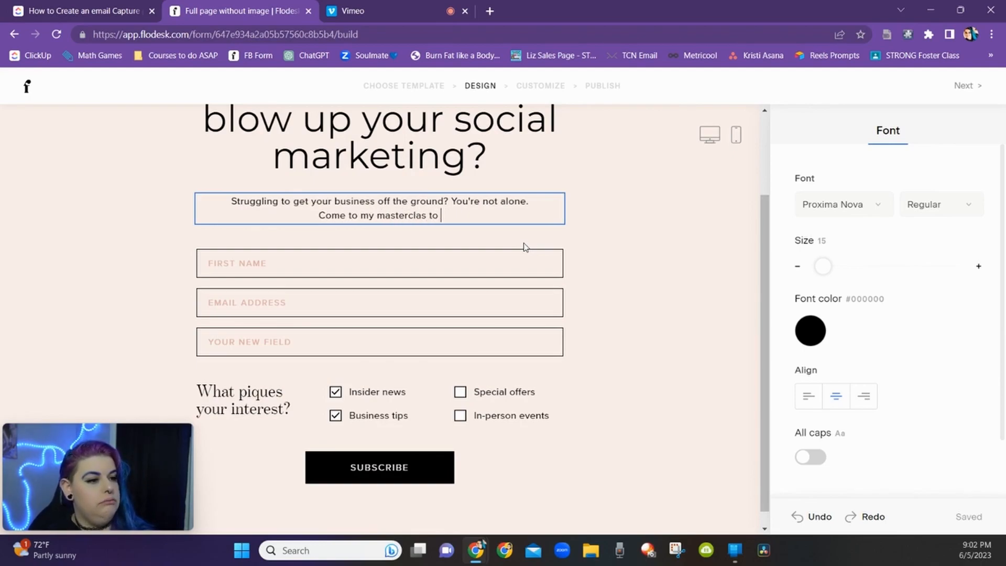
text(s to learn how to )
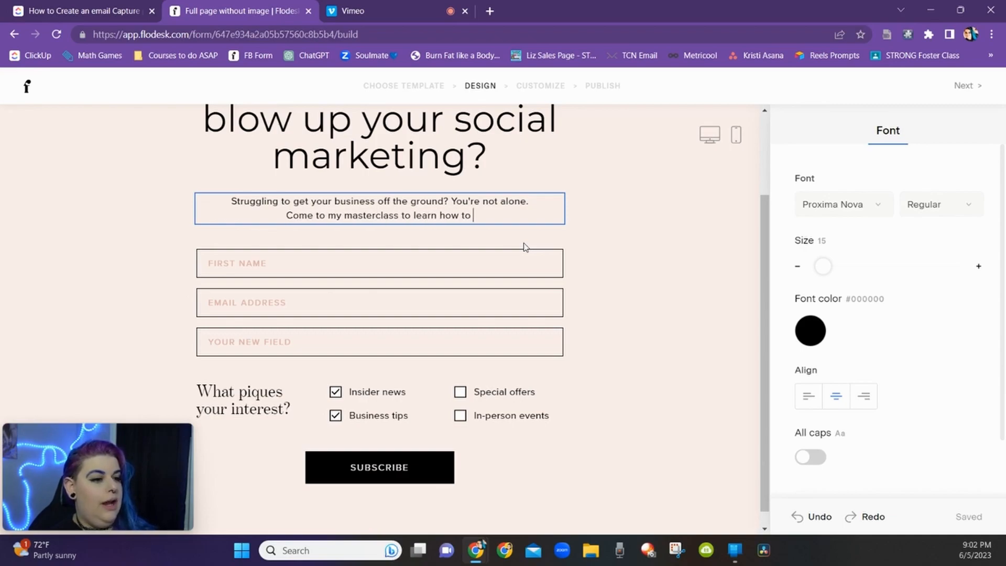
text(market your bus)
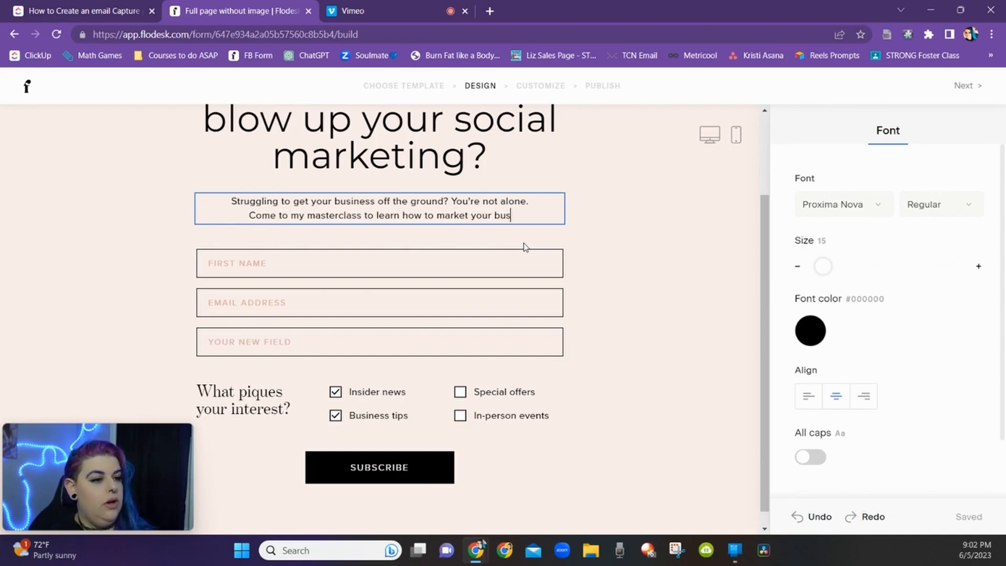
text(iness on social.)
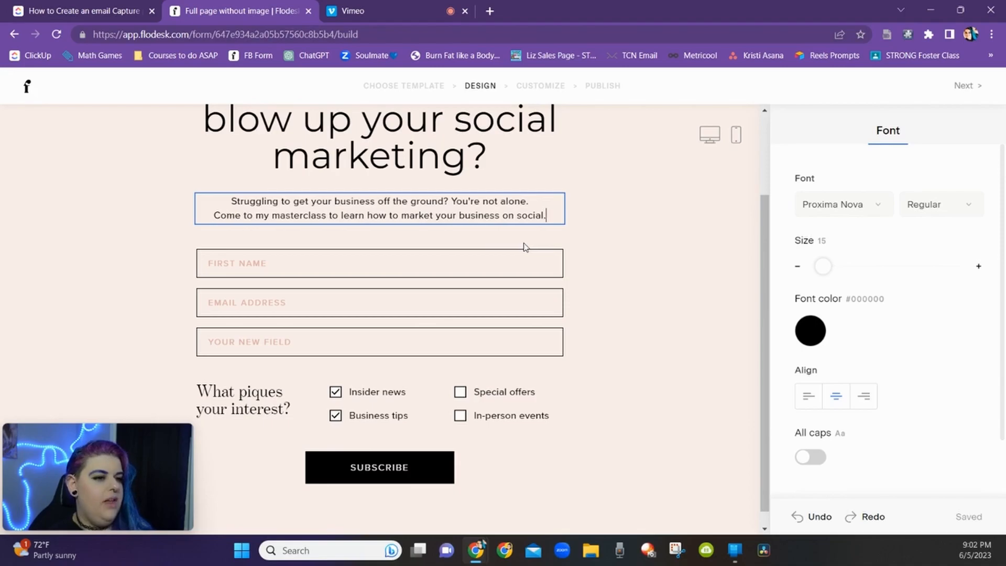
Step: Reduce the description text size to 14 and set its font color to blue #008BD2
mouse_move(822, 265)
mouse_down()
mouse_move(832, 262)
mouse_move(822, 265)
mouse_up()
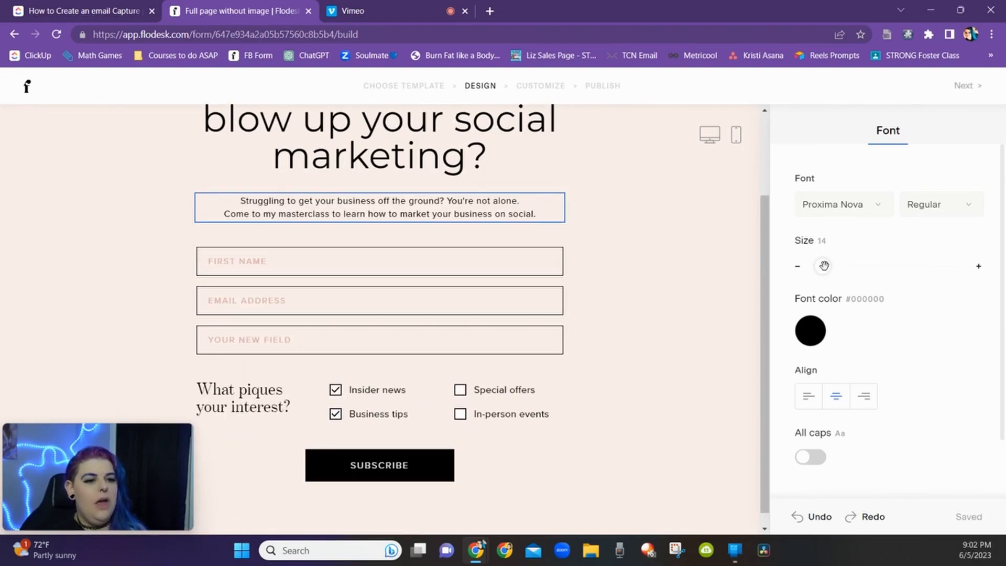
click(812, 332)
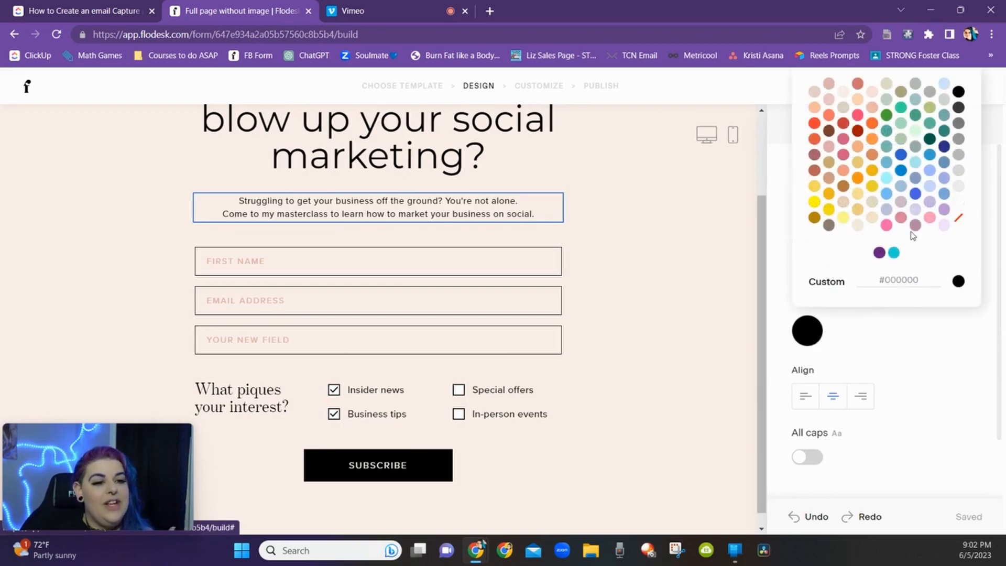
click(901, 171)
click(896, 327)
Step: Try all caps on the description text and switch it back off
scroll(877, 346, down, 1)
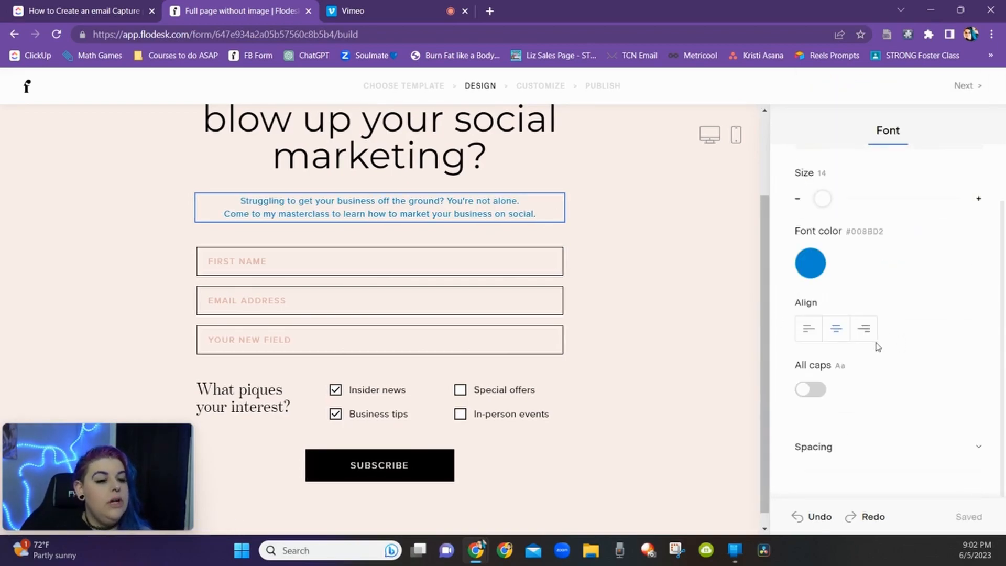
click(807, 394)
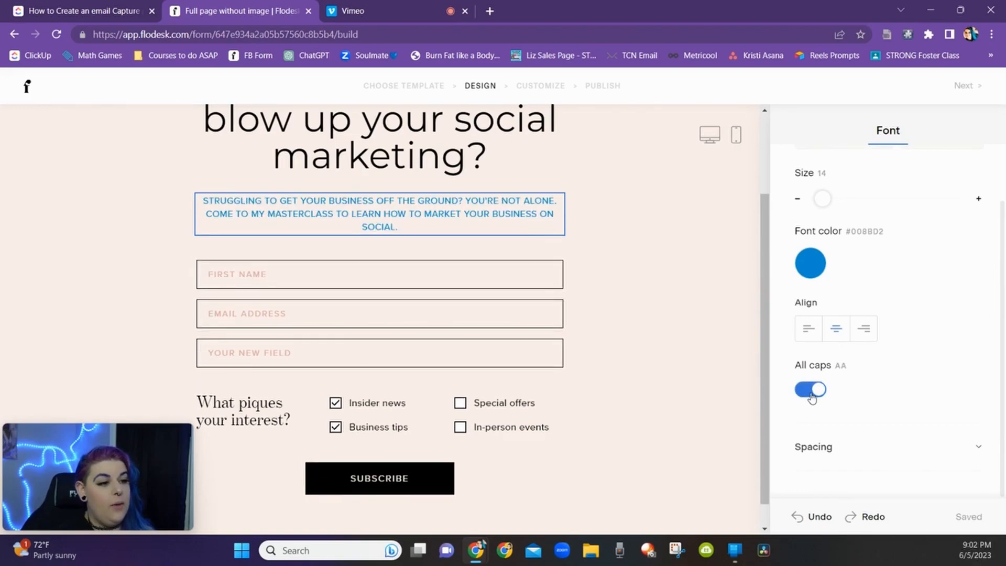
click(812, 396)
Step: Set the description's line height to 1.2 and letter spacing to 0.6
click(882, 443)
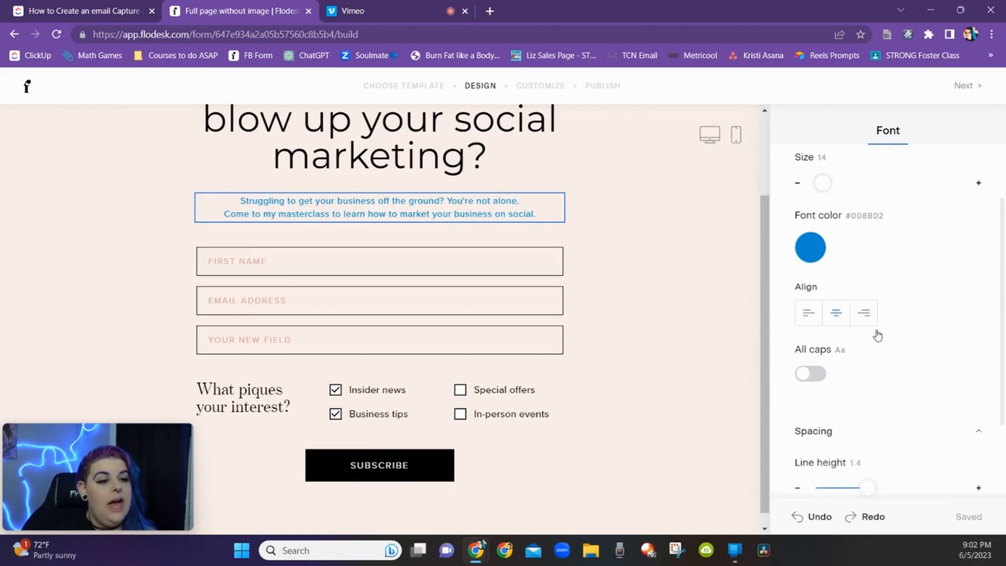
scroll(872, 351, down, 2)
drag(860, 379, 865, 377)
mouse_move(829, 434)
mouse_down()
mouse_move(836, 429)
mouse_move(826, 429)
mouse_up()
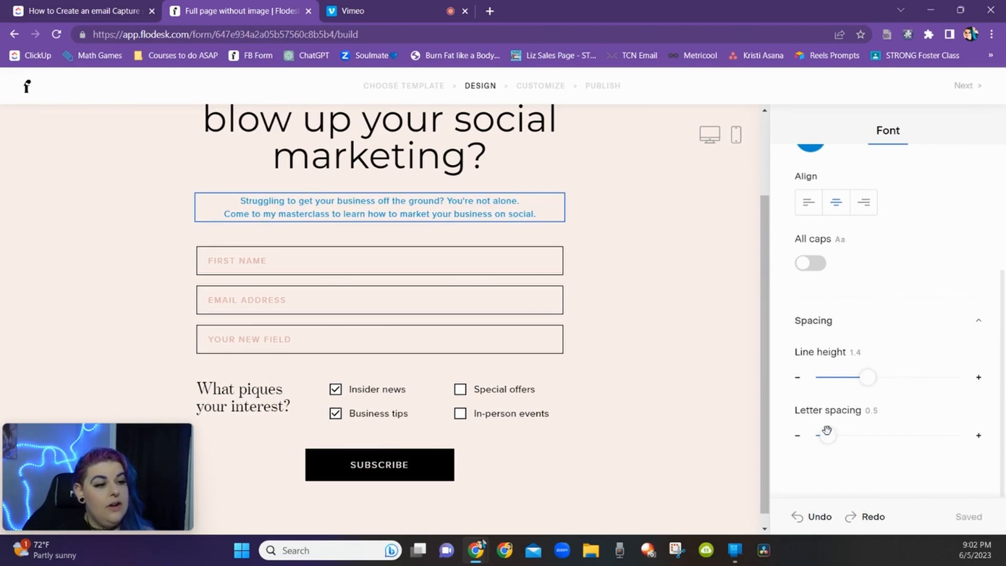
drag(859, 382, 855, 377)
drag(826, 434, 830, 434)
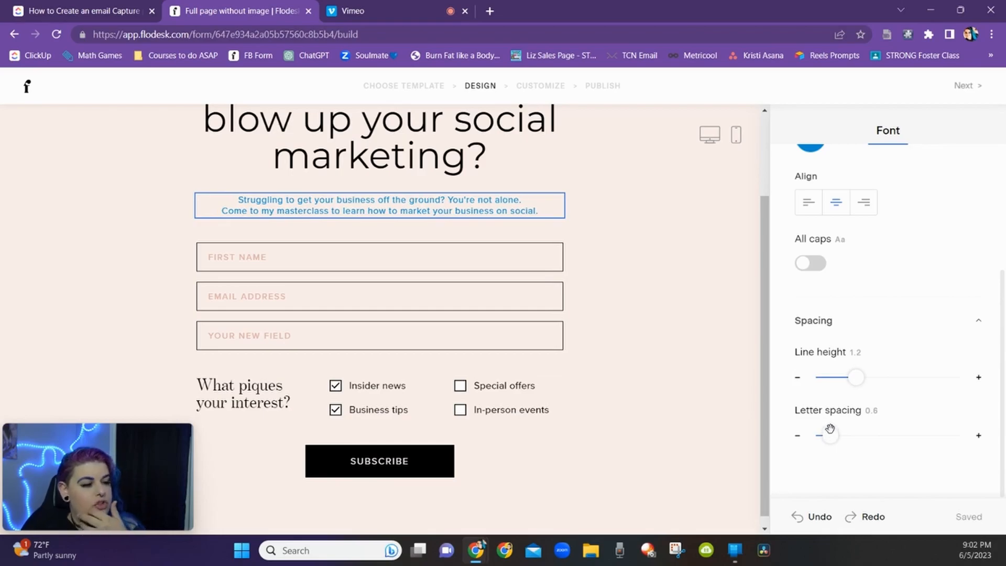
Step: Delete the "Your new field" custom field from the form
click(534, 255)
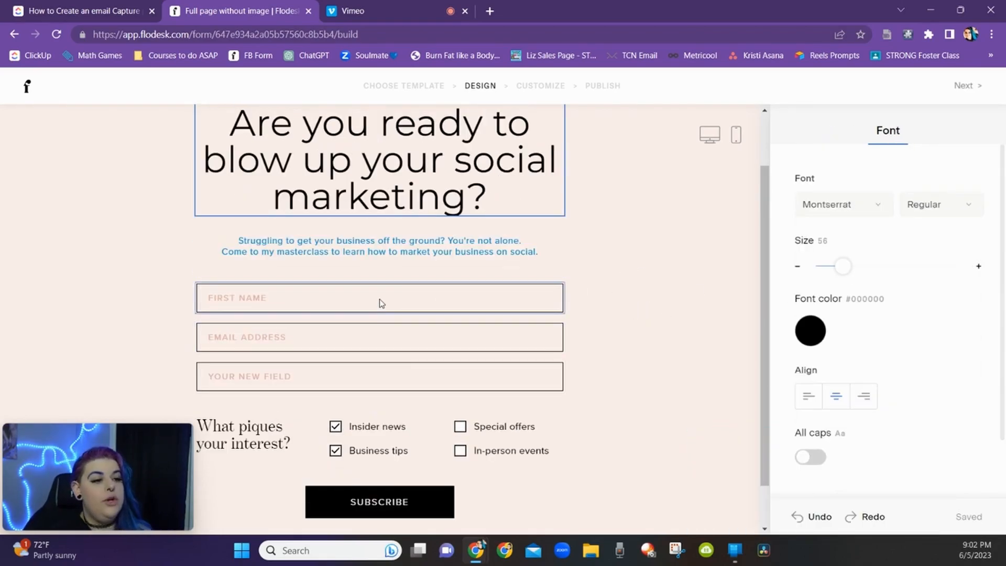
click(381, 302)
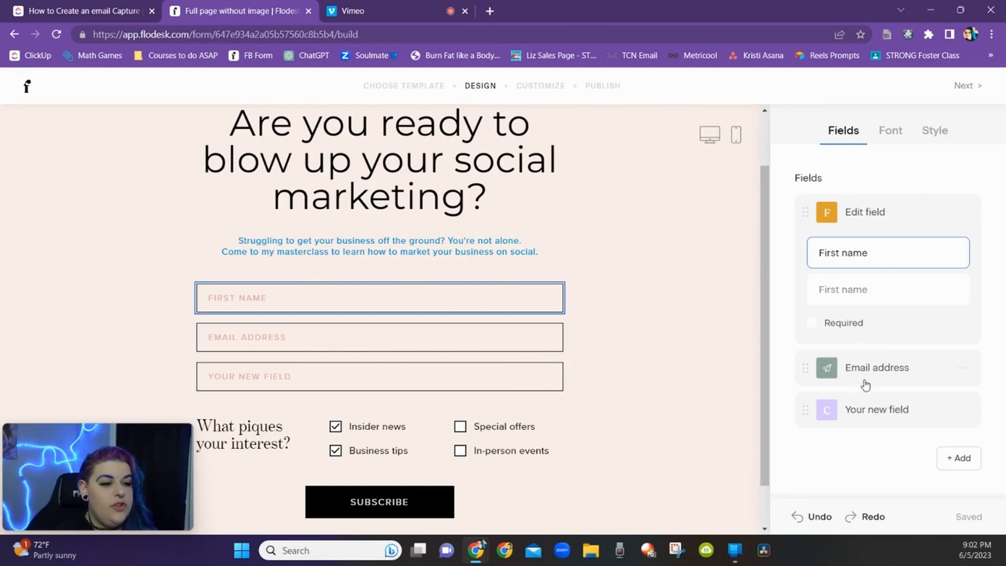
click(859, 419)
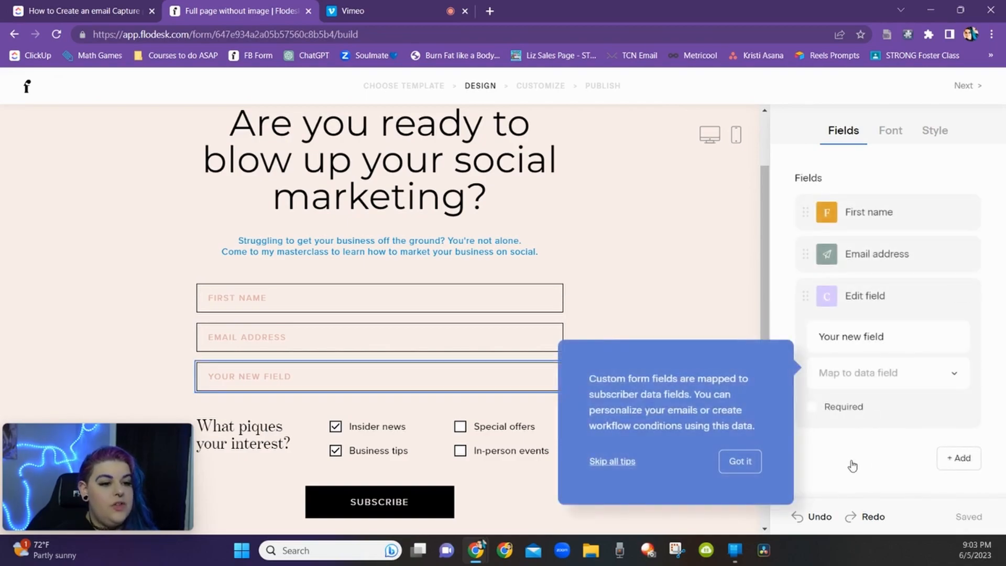
click(825, 462)
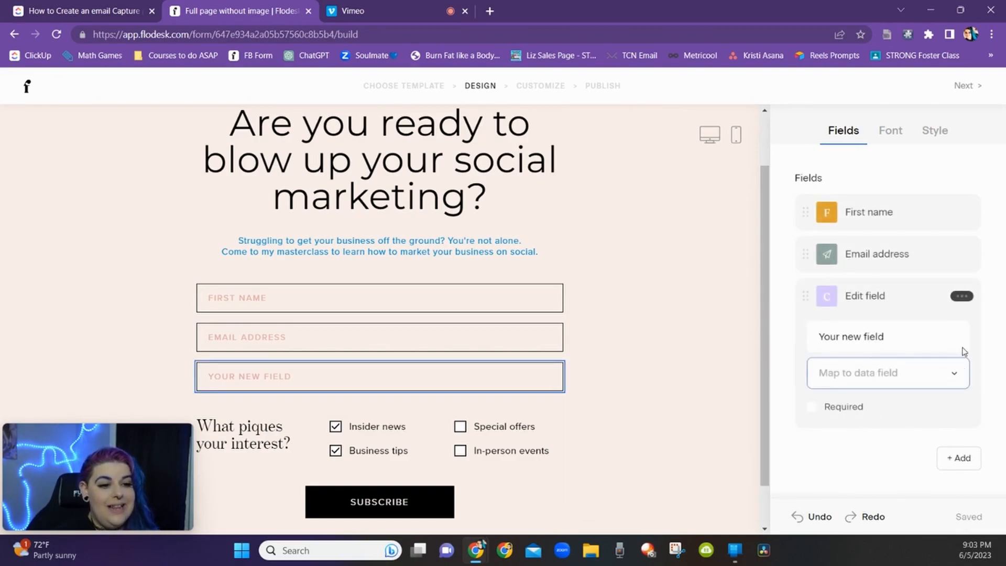
click(961, 296)
click(929, 357)
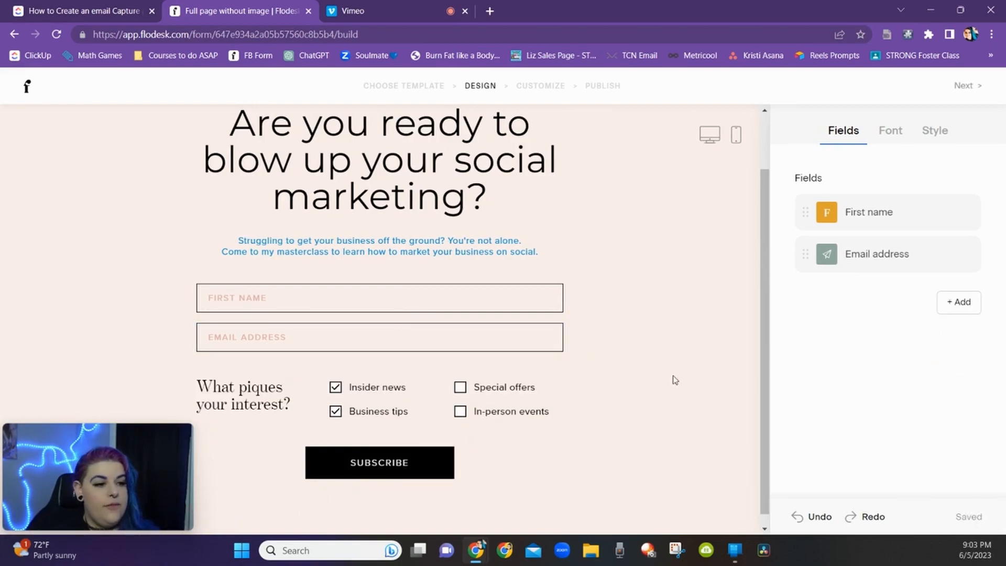
Step: Add a Last name field to the form and place it below First name
click(955, 303)
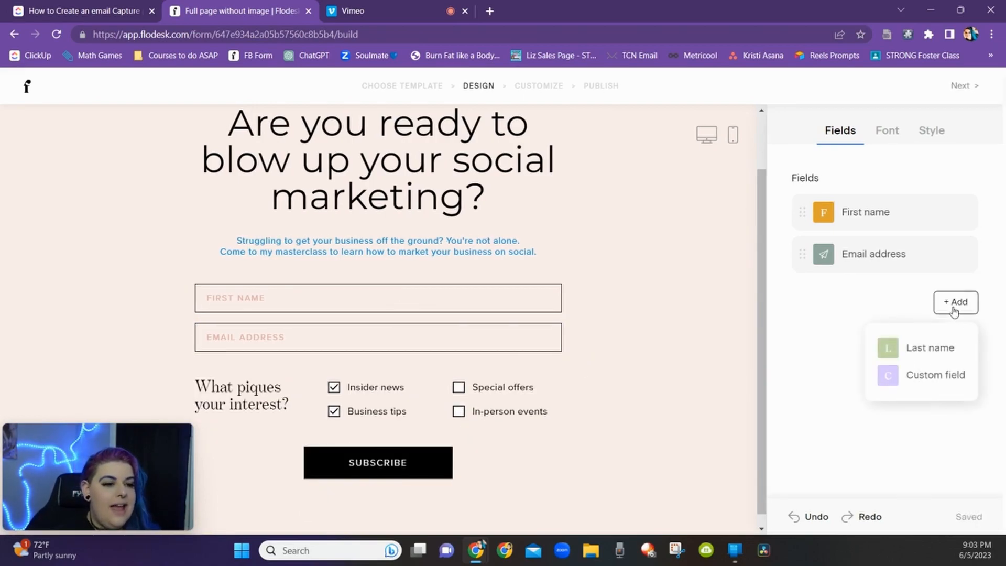
click(938, 356)
drag(805, 295, 809, 246)
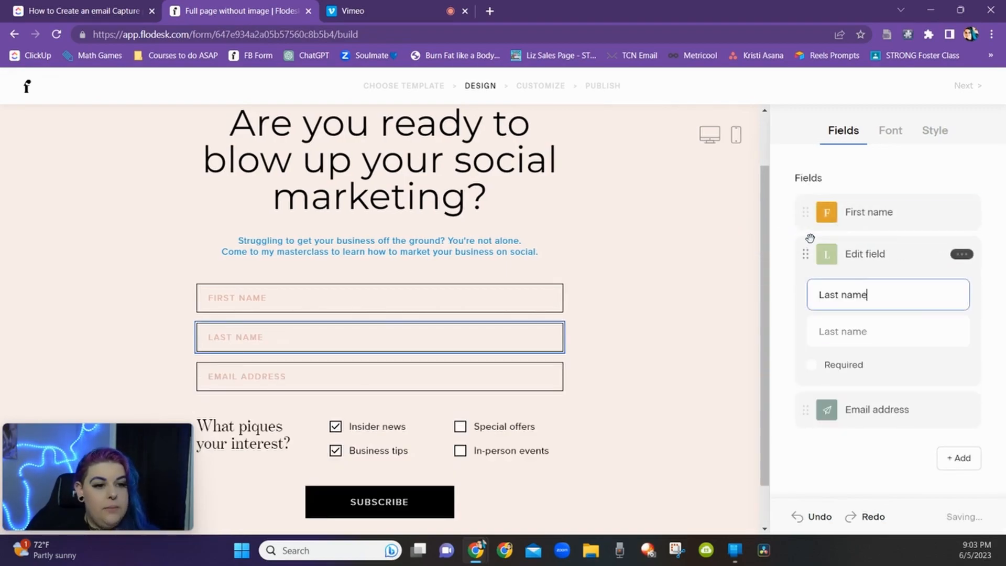
Step: Mark the First name field as required
click(865, 224)
click(811, 323)
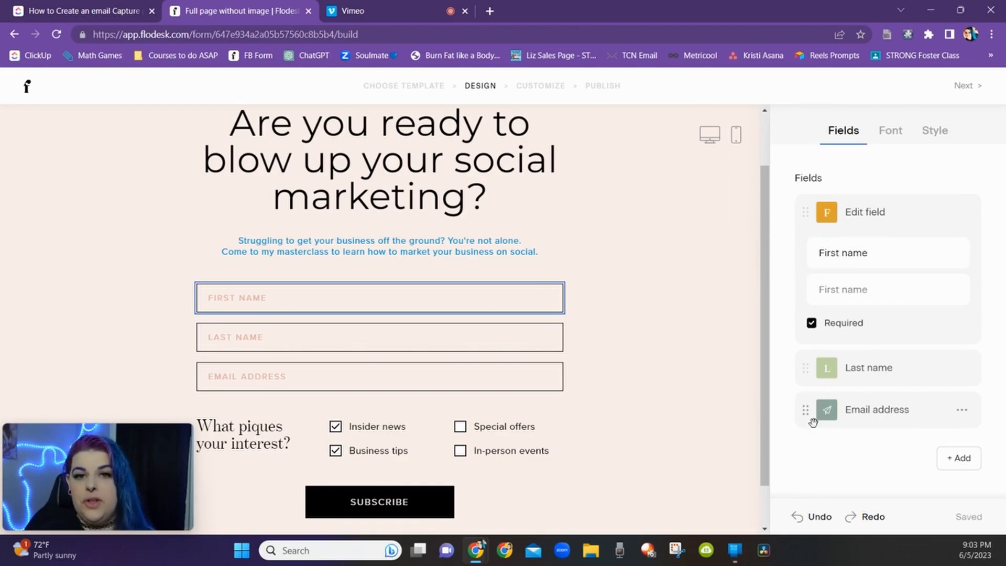
click(859, 413)
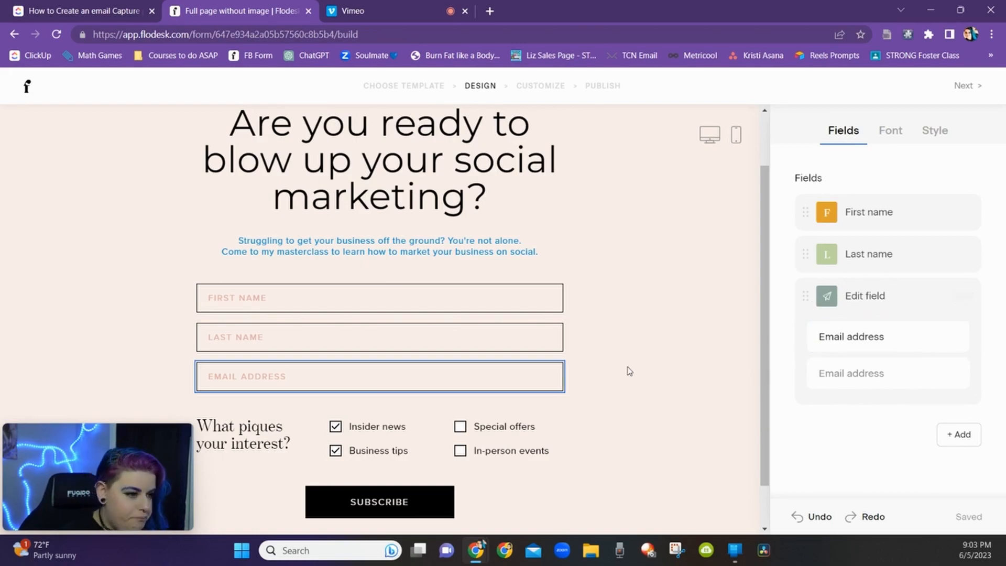
Step: Relabel the First name field as "What yo name is?"
click(846, 211)
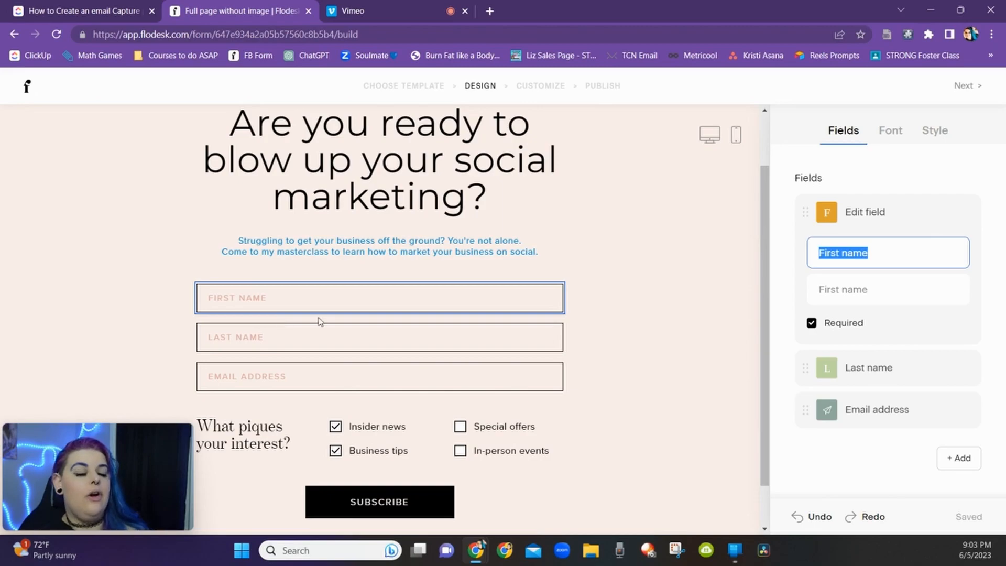
triple_click(875, 255)
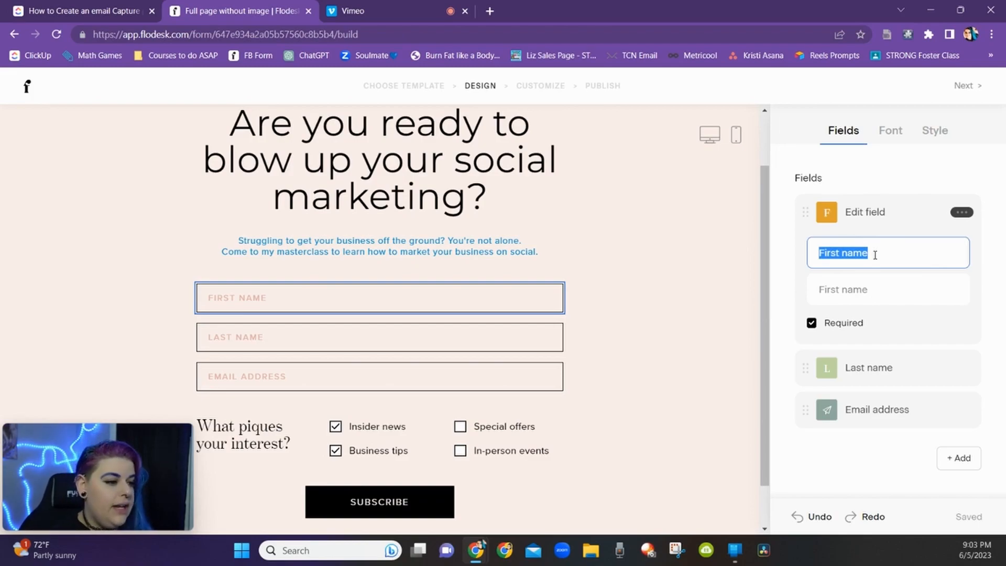
text(What your)
key(BackSpace)
text(name is?)
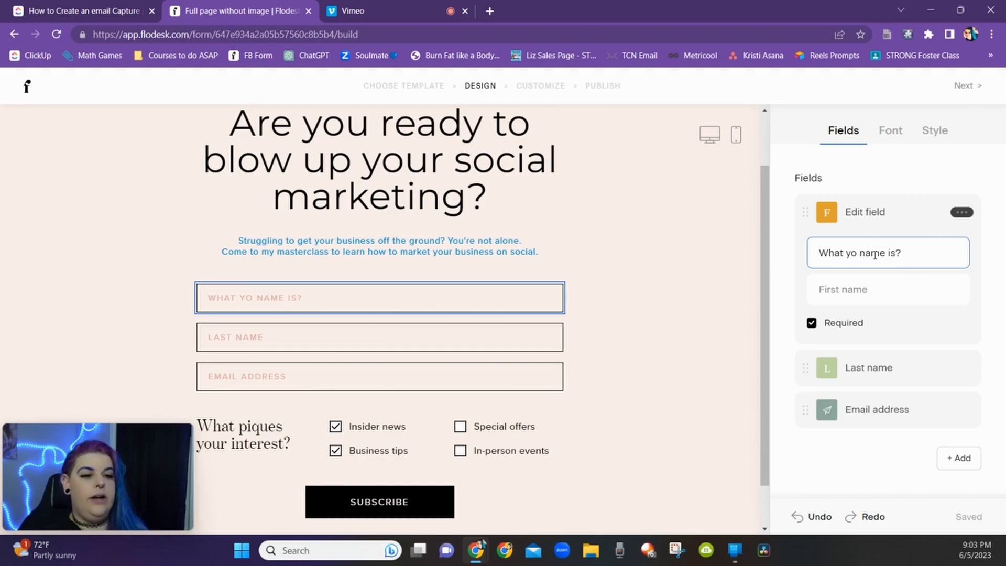
Step: Delete the Last name field and relabel the Email address field as "tell me where to send it"
click(960, 368)
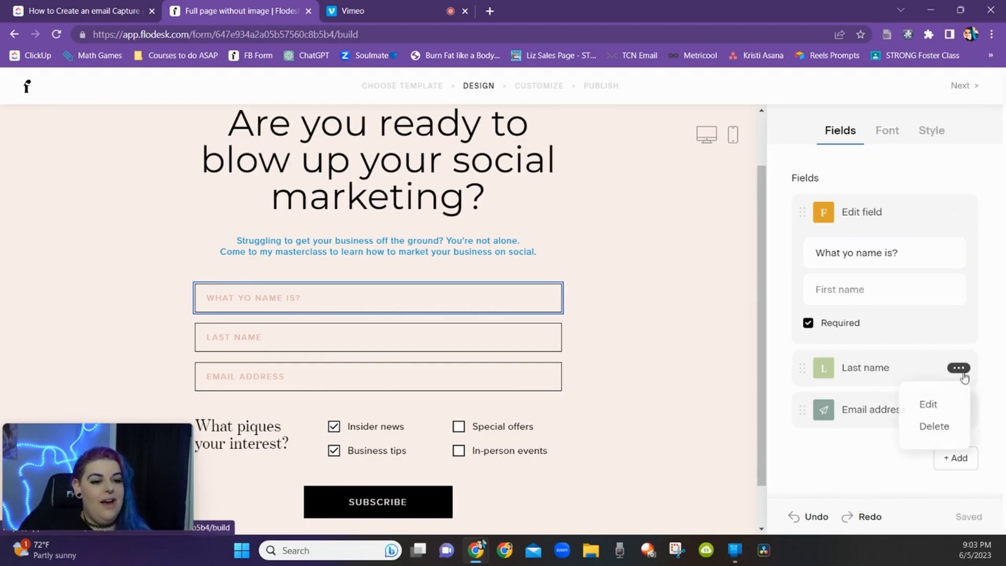
click(947, 426)
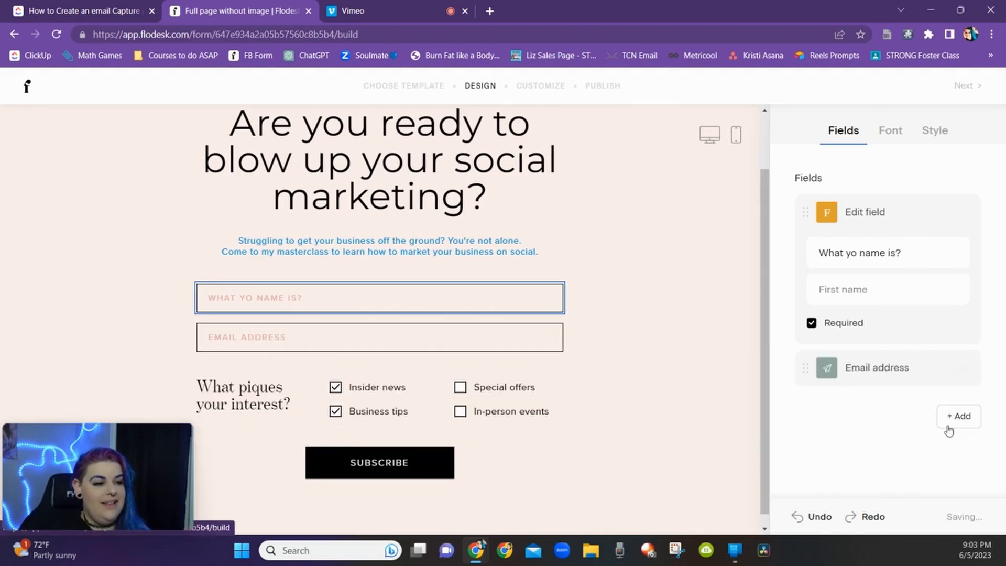
click(856, 367)
key(ctrl+a)
text(tell me where )
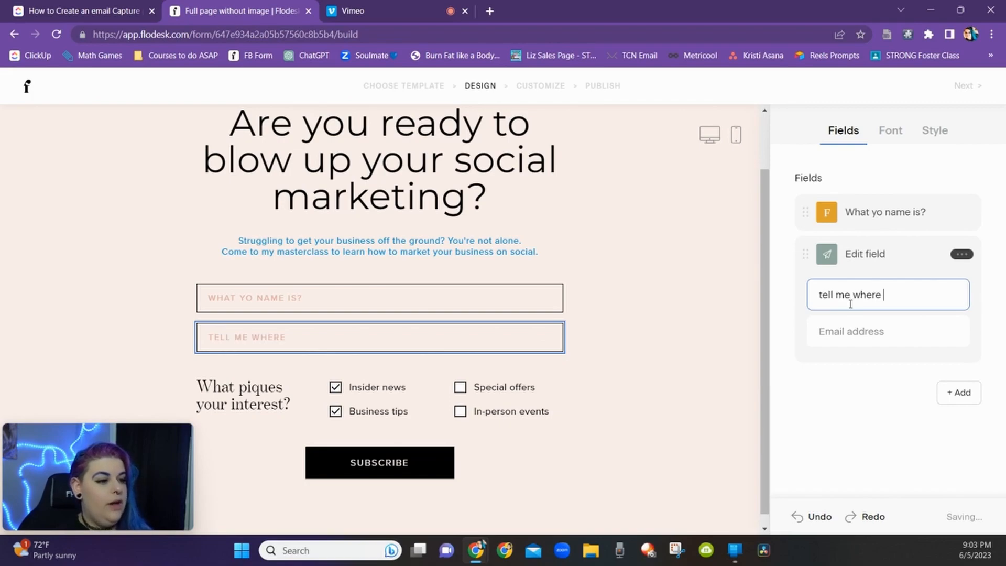
text(to send it)
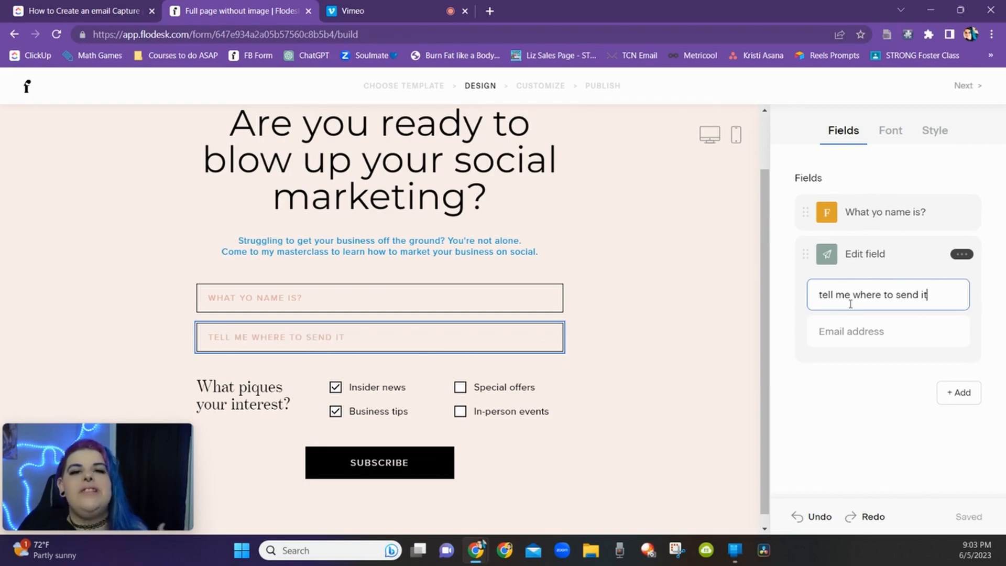
Step: Examine the interest preferences heading and each of its checkbox options
click(239, 410)
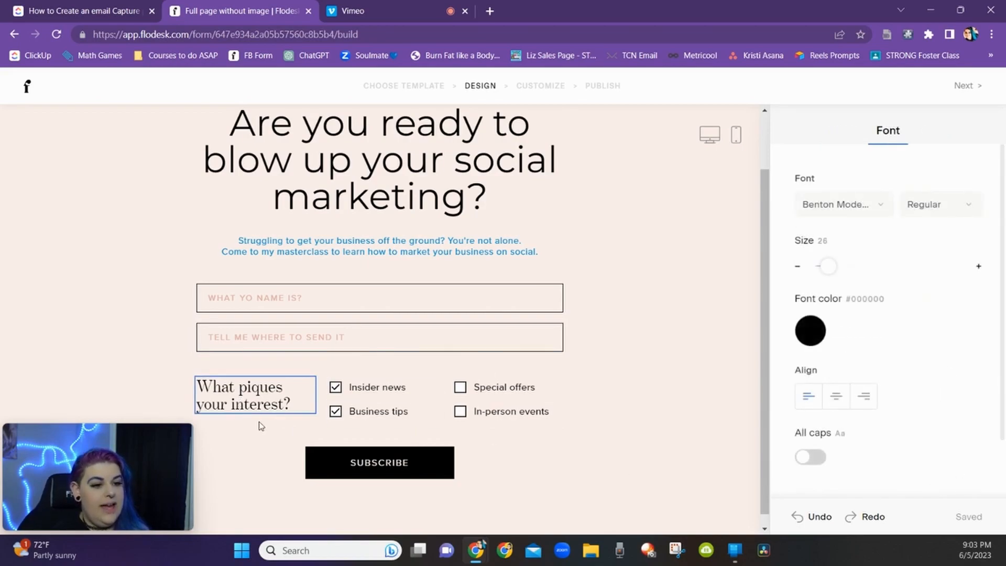
scroll(864, 362, down, 2)
scroll(864, 408, up, 2)
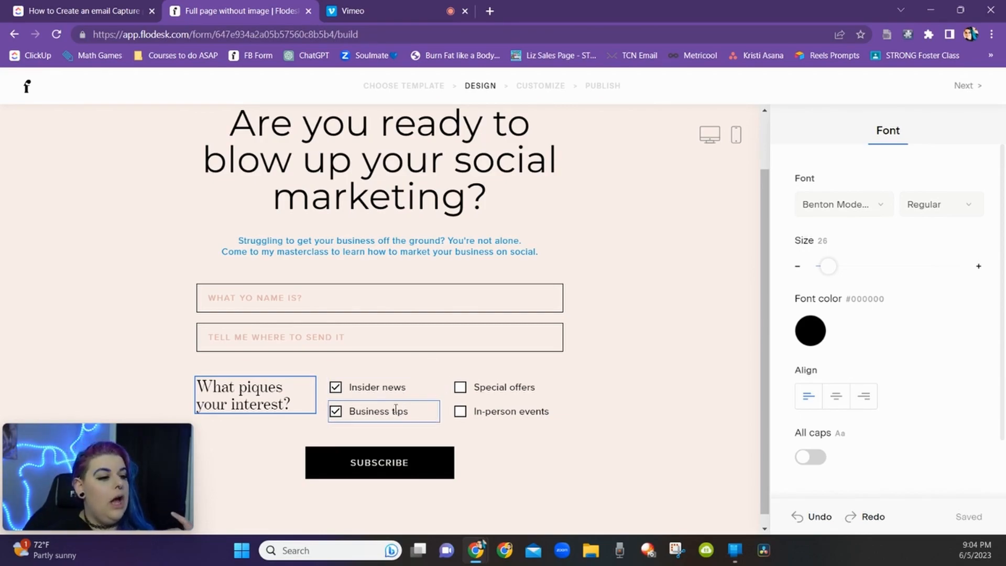
click(464, 414)
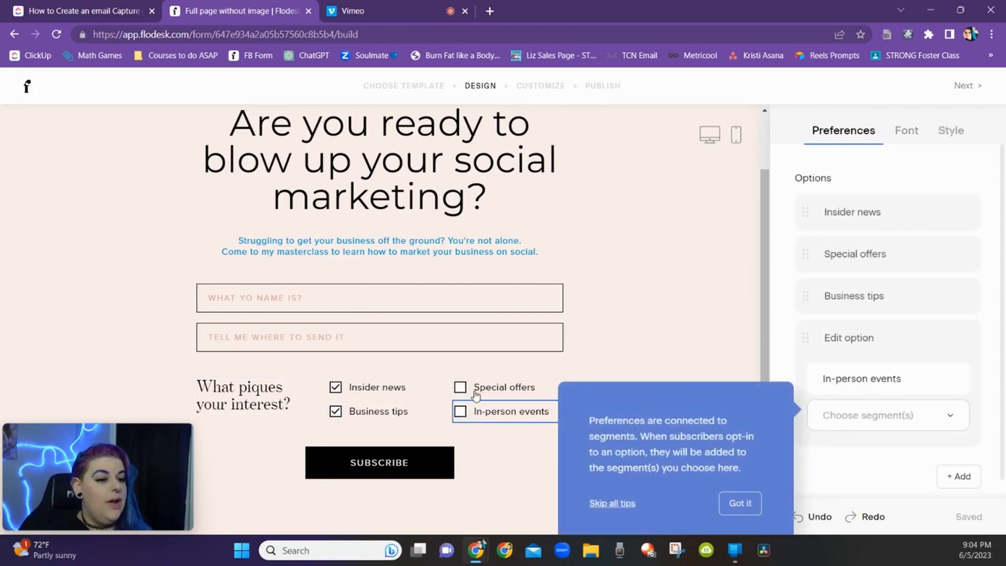
click(347, 391)
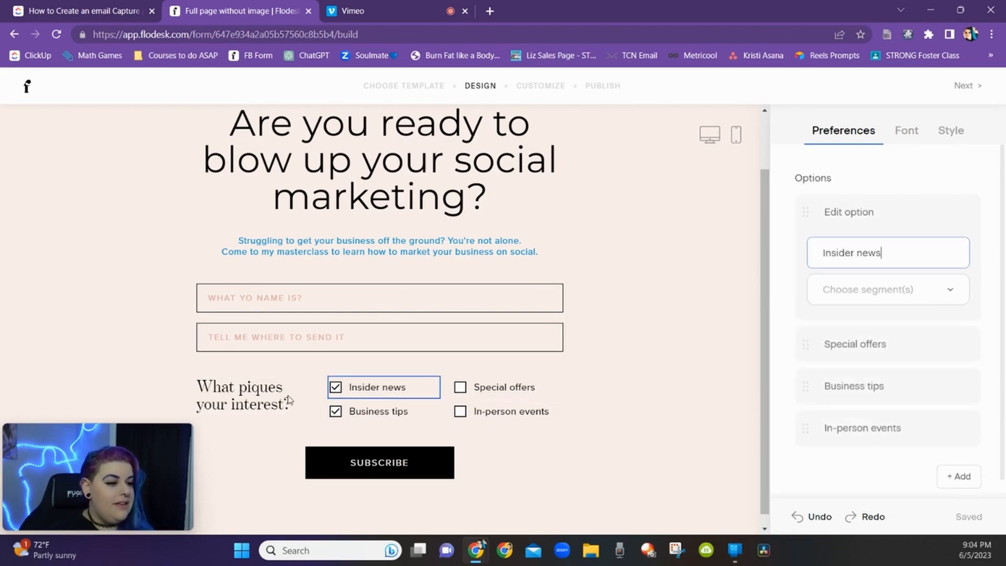
click(346, 414)
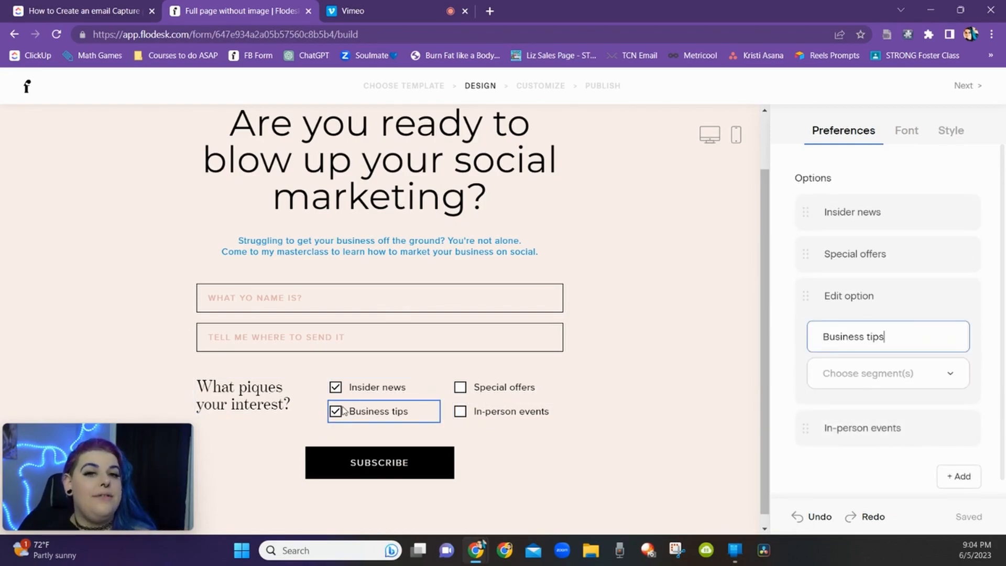
click(269, 397)
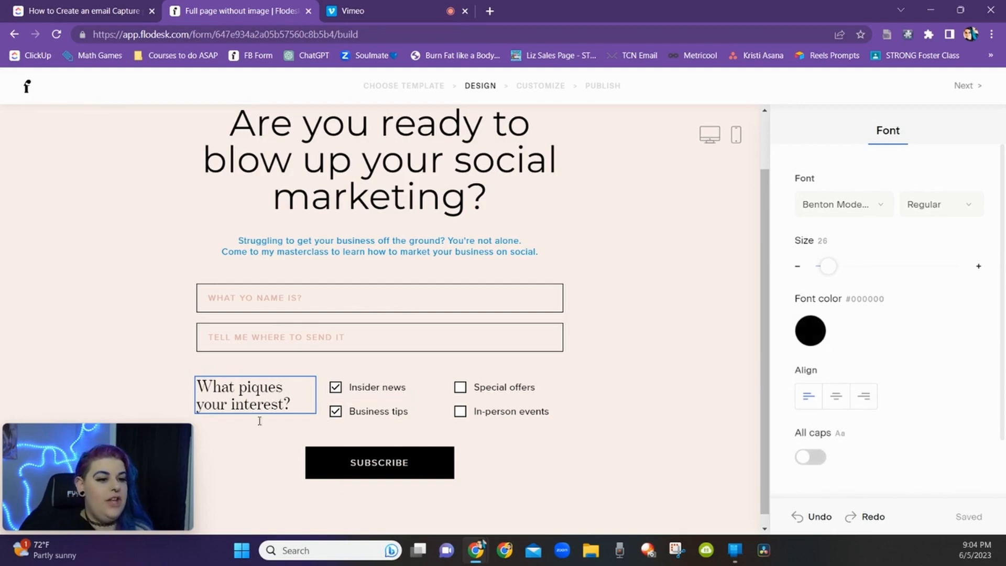
triple_click(293, 401)
click(294, 401)
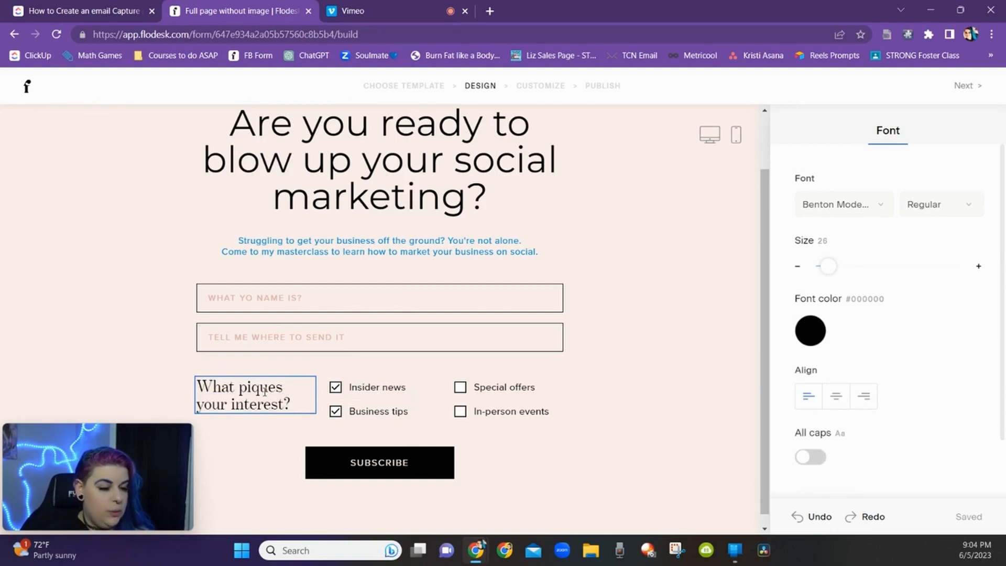
scroll(830, 367, down, 2)
scroll(835, 386, up, 2)
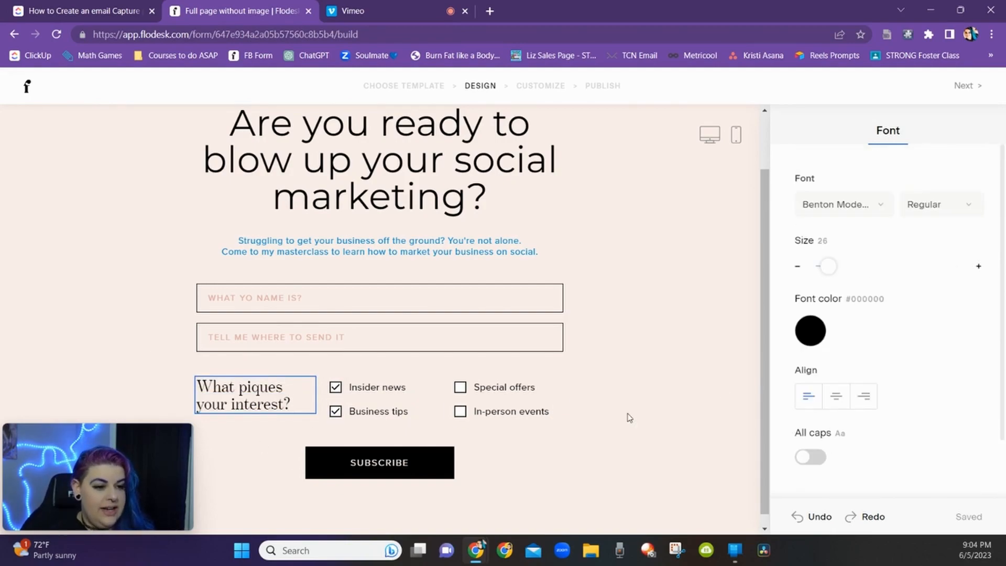
Step: Try several checkbox styles for the preference options, settling on the filled radio style in blue
click(411, 392)
click(959, 209)
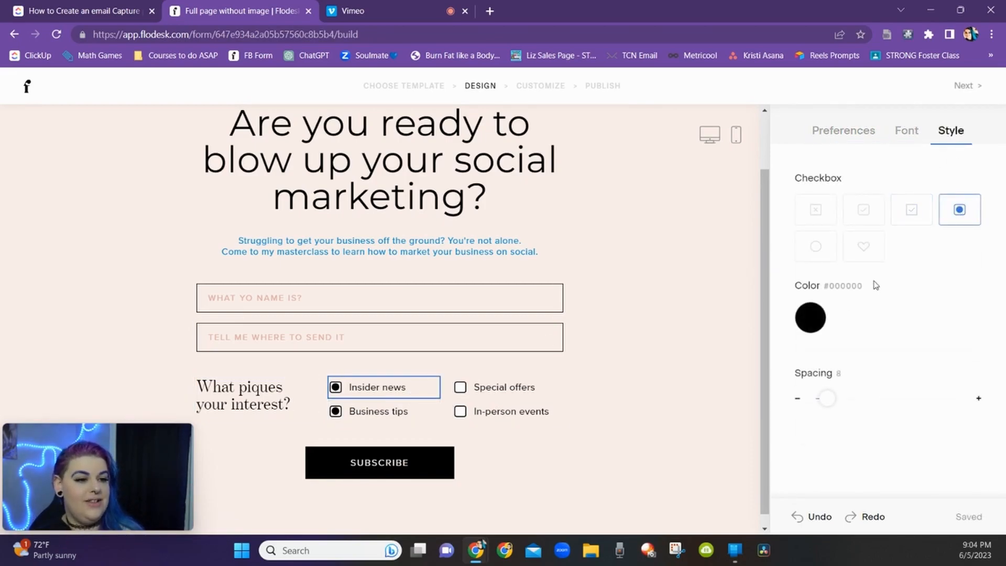
click(865, 251)
click(862, 216)
click(815, 250)
click(814, 209)
click(959, 210)
drag(825, 397, 826, 398)
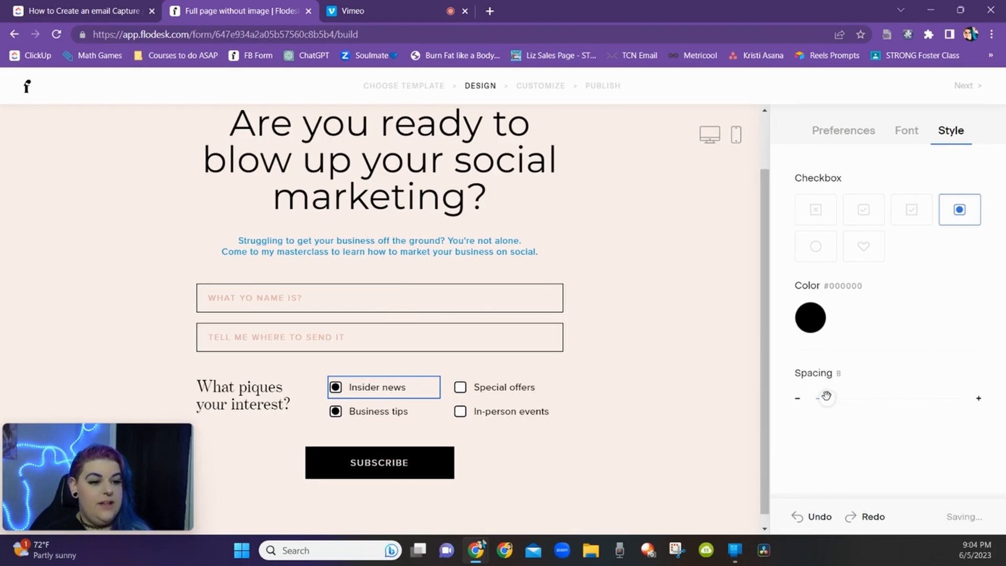
click(813, 319)
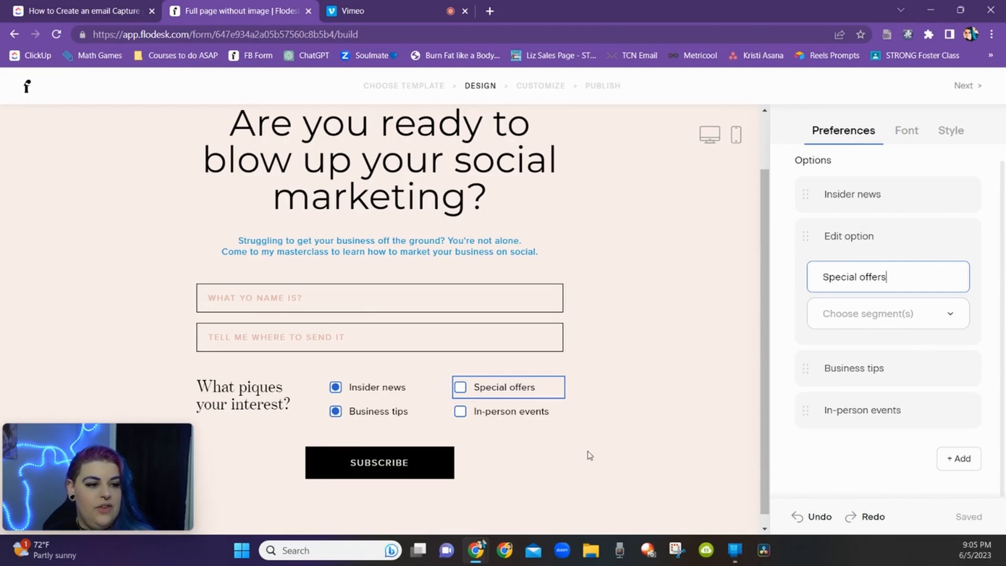
Step: Delete the Insider news, Special offers and Business tips options, keeping only In-person events
click(287, 397)
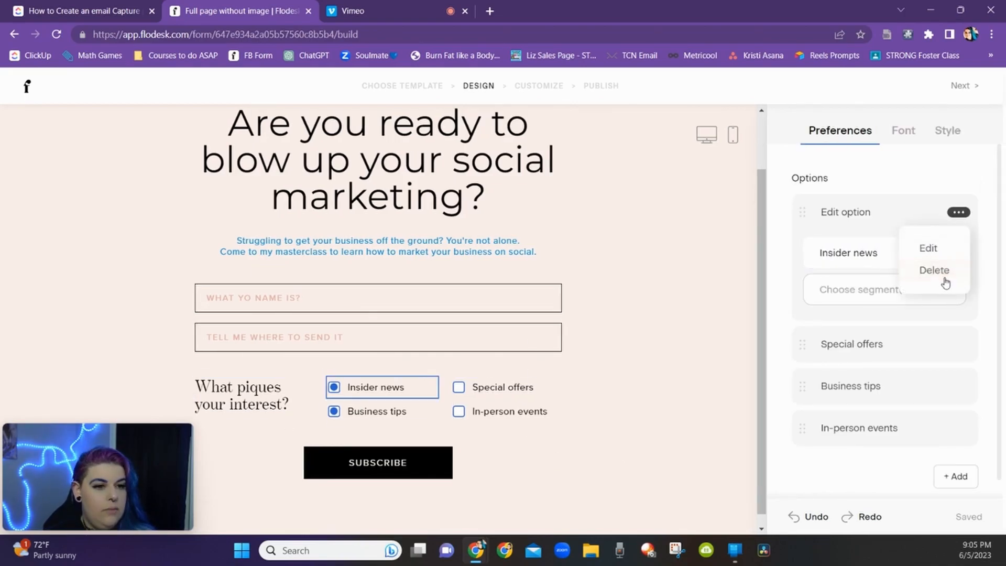
click(931, 269)
click(959, 214)
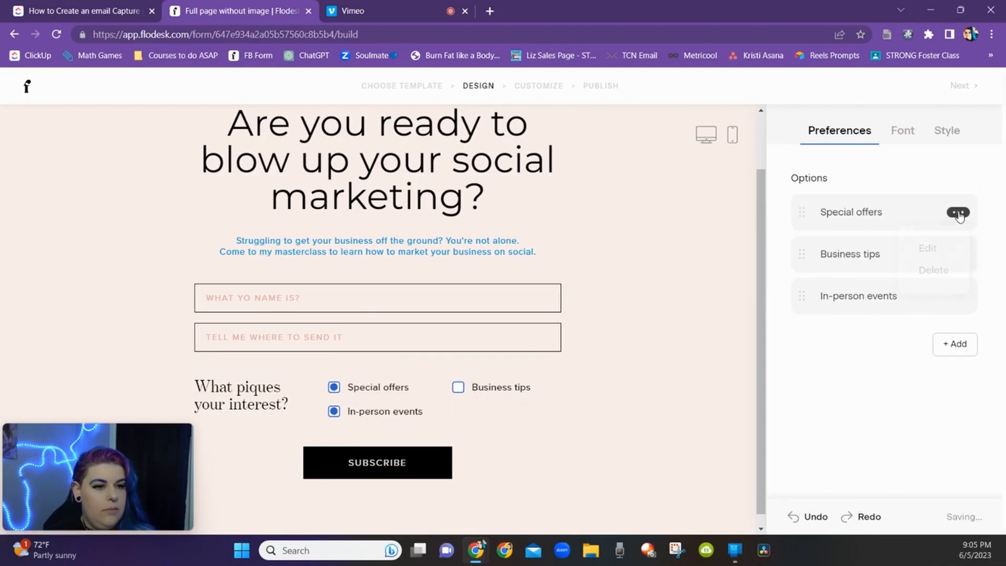
click(937, 269)
click(959, 213)
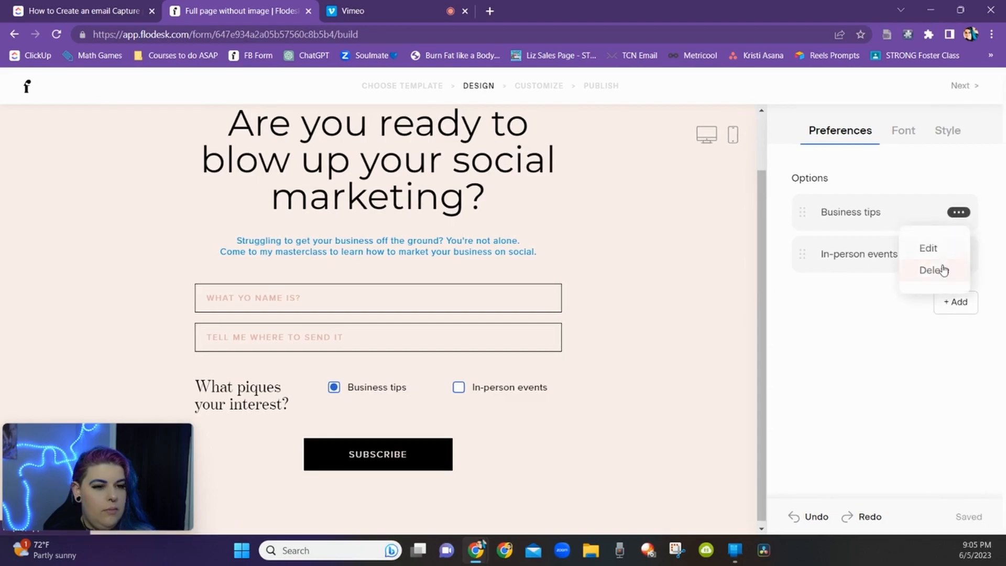
click(943, 270)
click(958, 212)
click(936, 249)
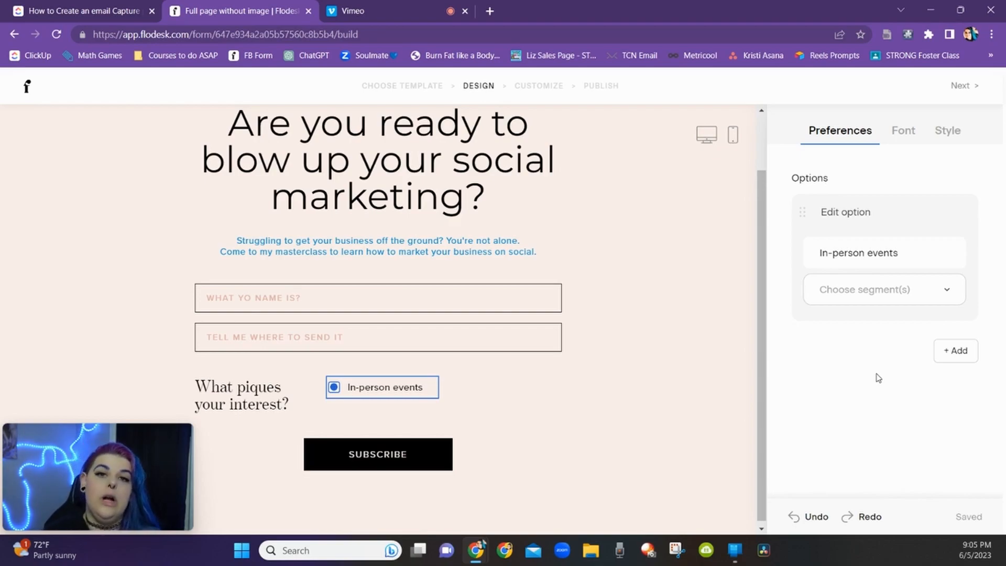
Step: Rewrite the preferences heading as "Want to receive weekly business tips?"
click(252, 399)
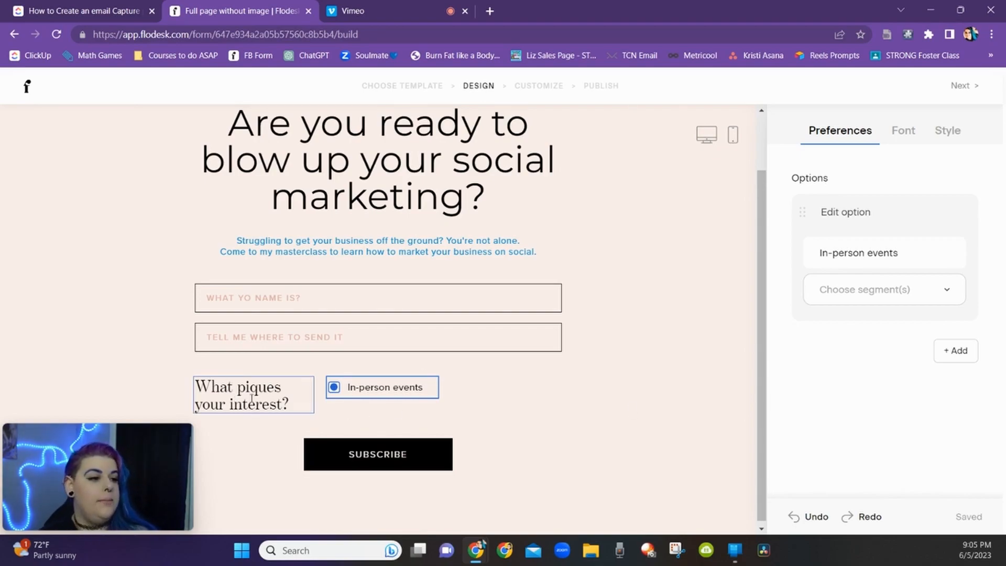
double_click(252, 399)
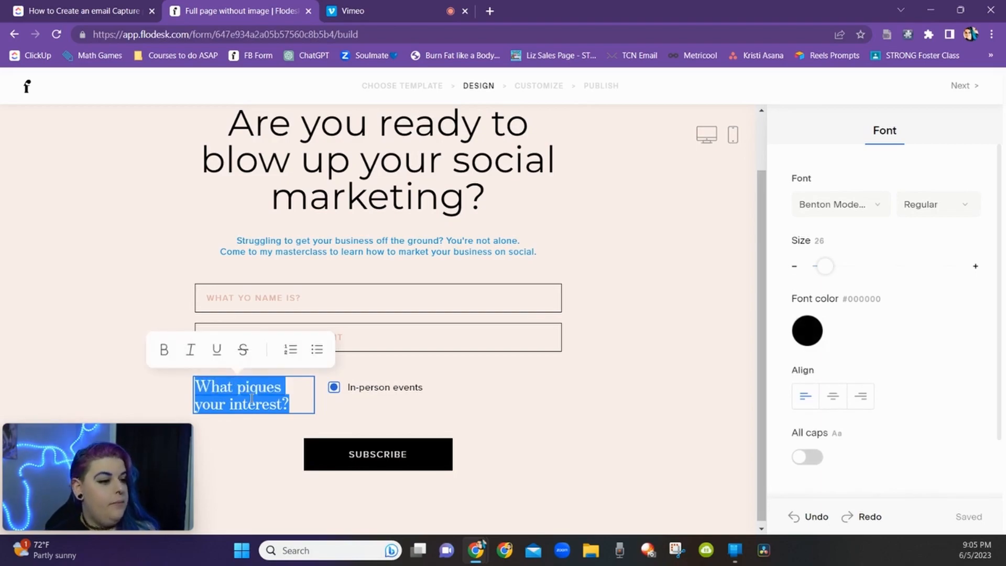
text(Want to receive weekl)
key(BackSpace)
key(BackSpace)
key(BackSpace)
key(BackSpace)
key(BackSpace)
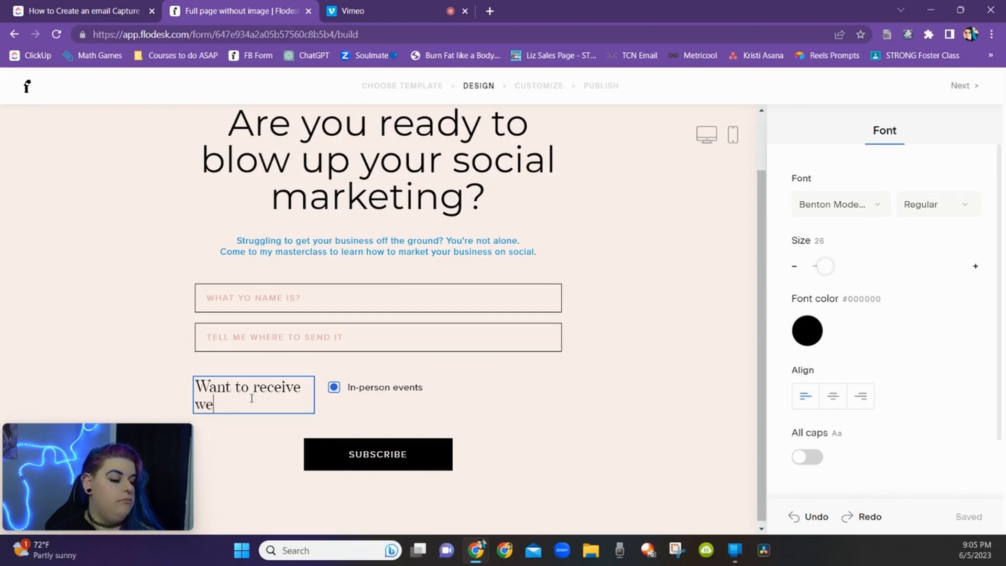
text(weekly bus)
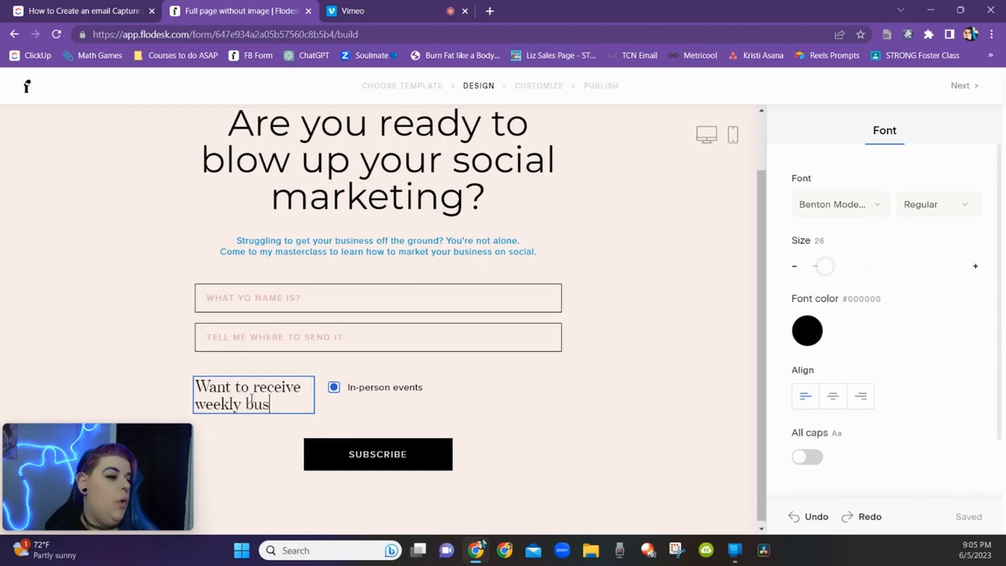
text(iness tips?)
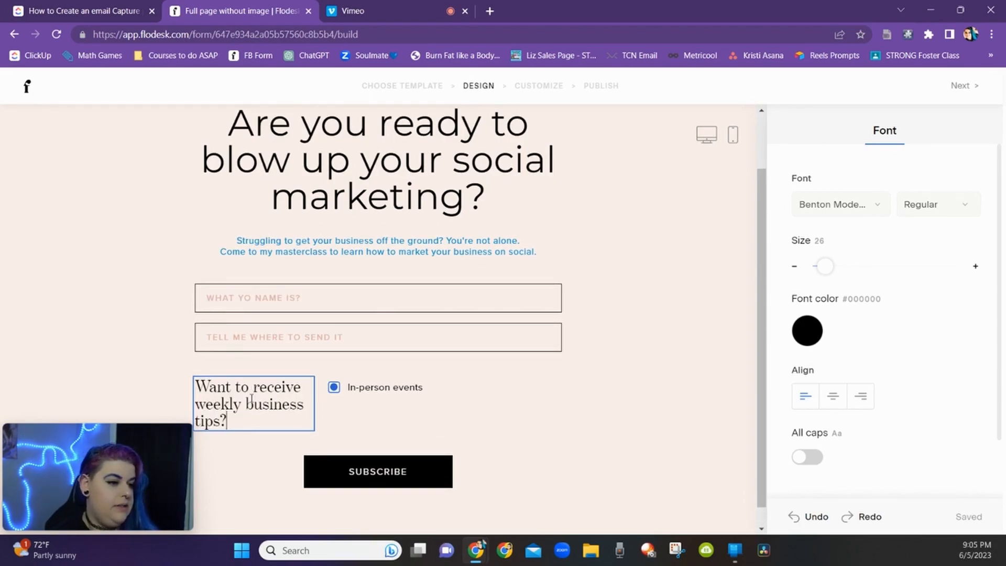
Step: Rename the In-person events option to "Get badass marketing tips"
click(413, 389)
double_click(888, 254)
triple_click(888, 255)
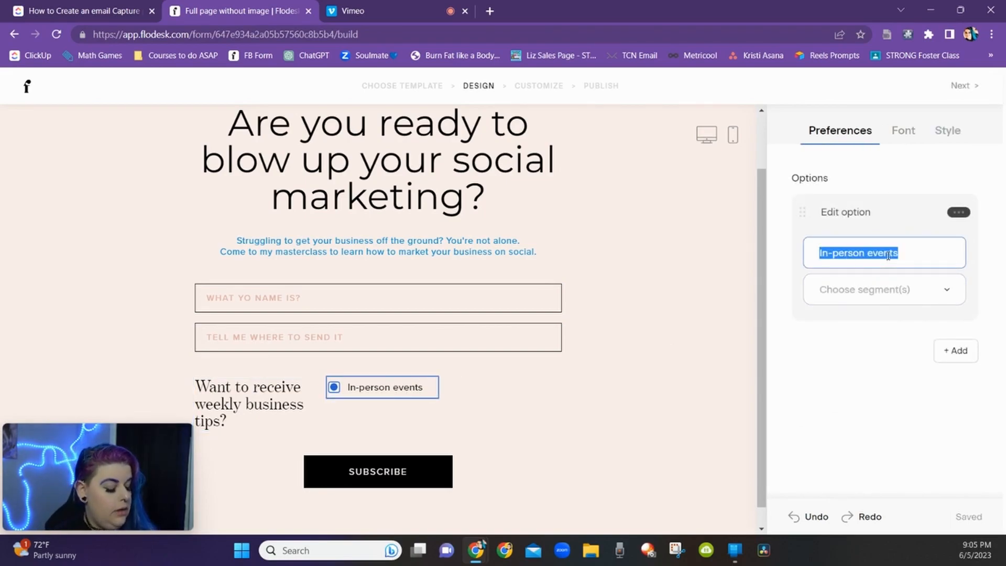
text(Get badass marketing)
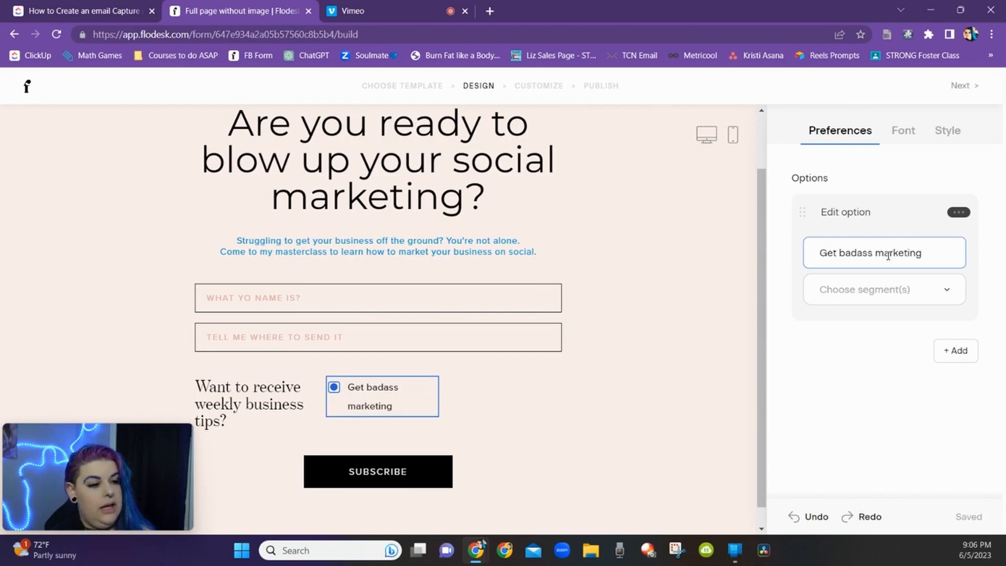
text( tips)
Step: Reduce the option text's line height to 1.1
click(906, 131)
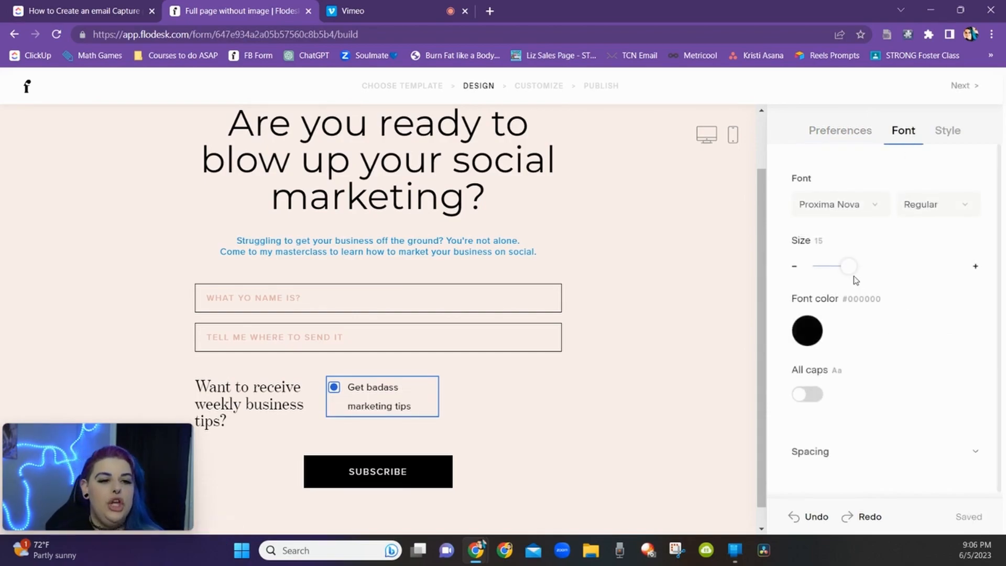
click(872, 451)
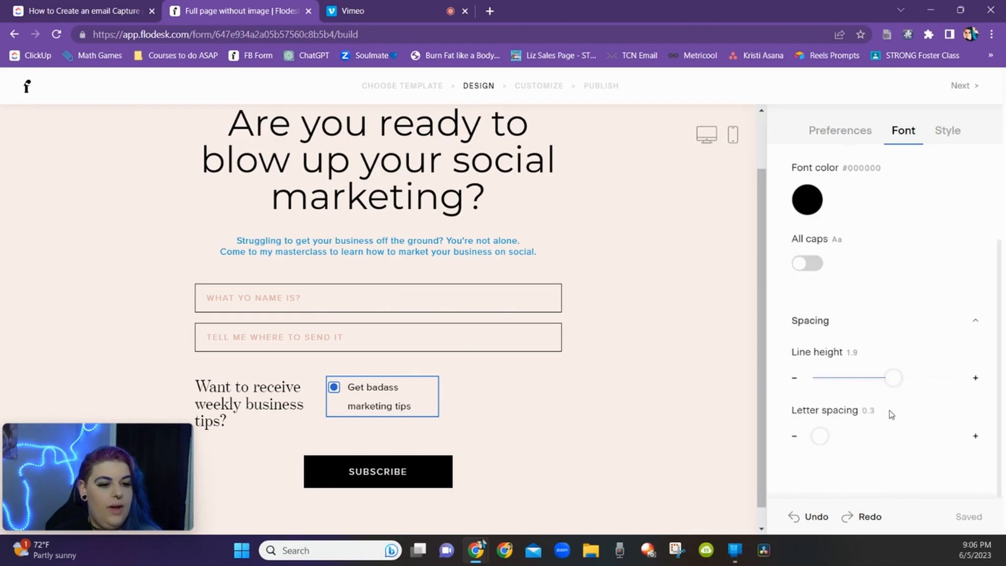
drag(886, 377, 845, 377)
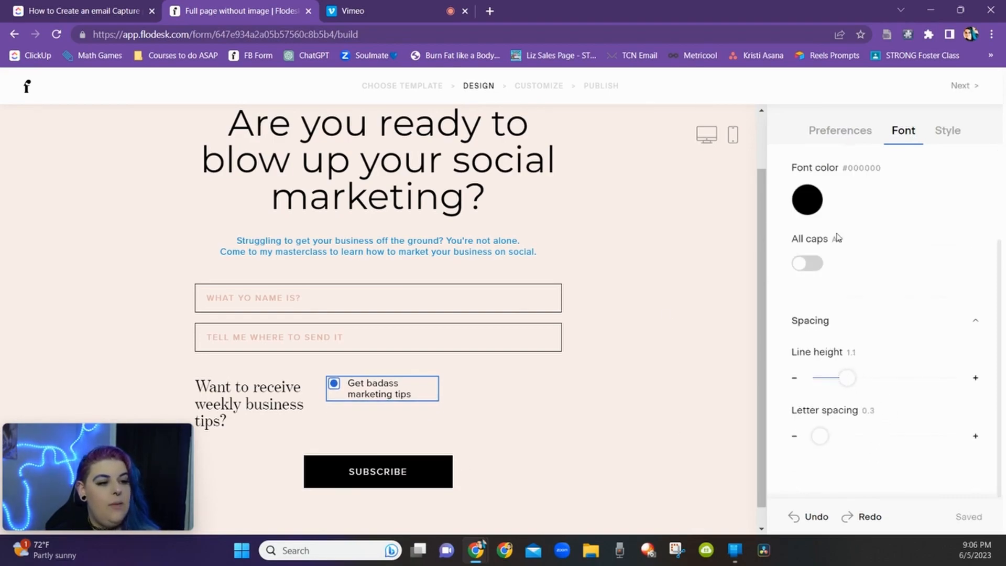
Step: Change the option's checkbox style to the heart
click(943, 130)
click(859, 209)
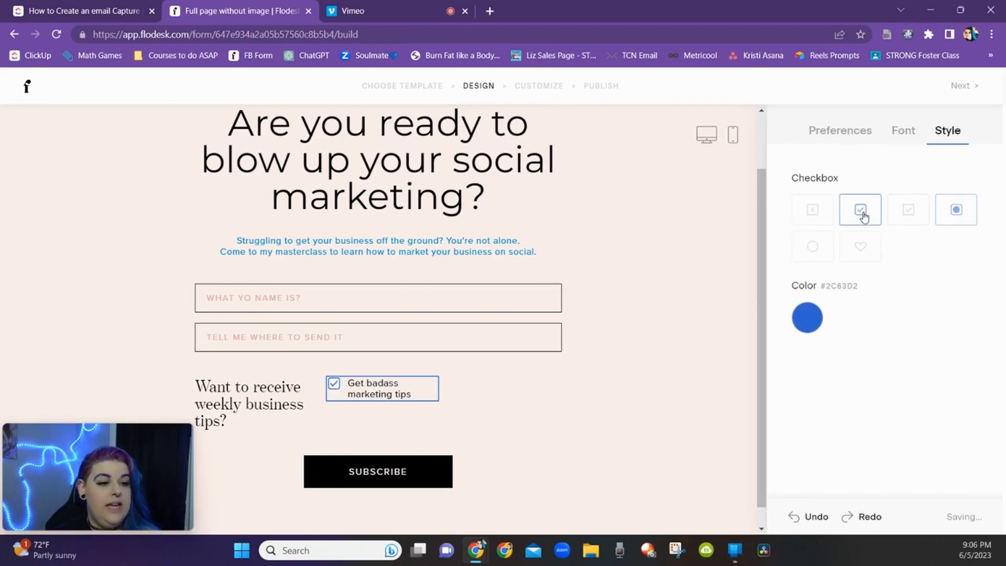
click(860, 246)
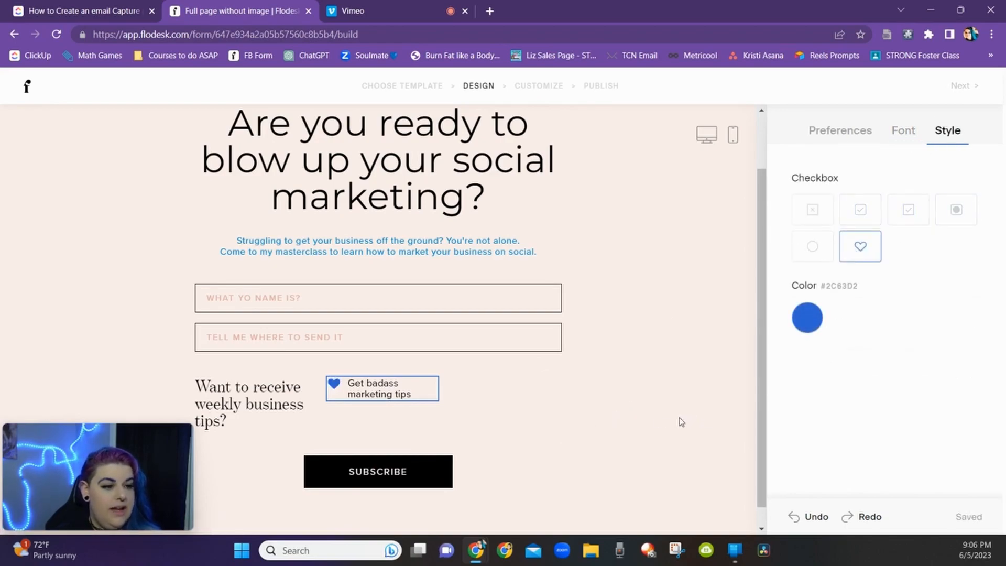
Step: Change the subscribe button text to "GIMME THAT MASTERCLASS!"
click(398, 472)
double_click(394, 472)
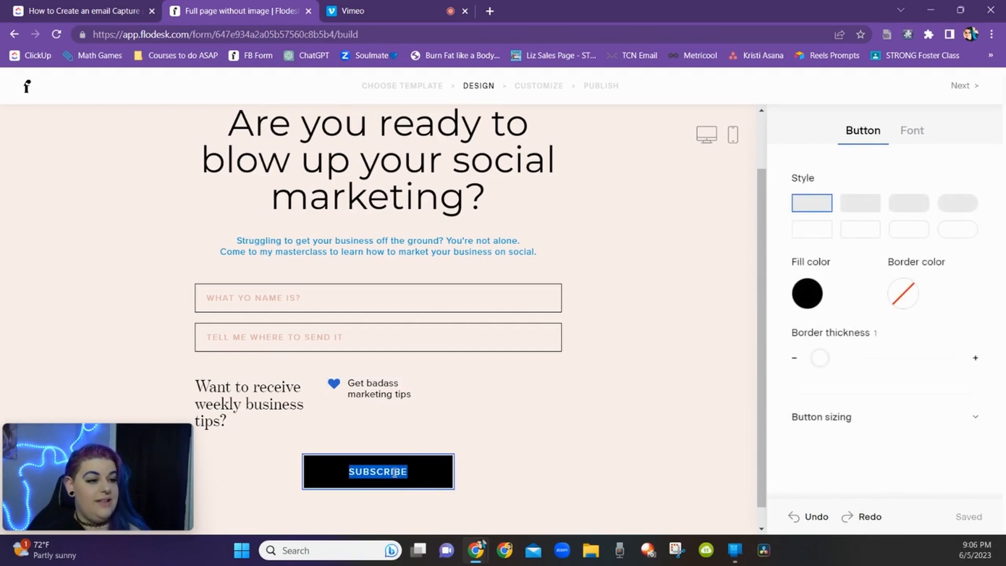
text(GIMME THAT MASTERCLASS!)
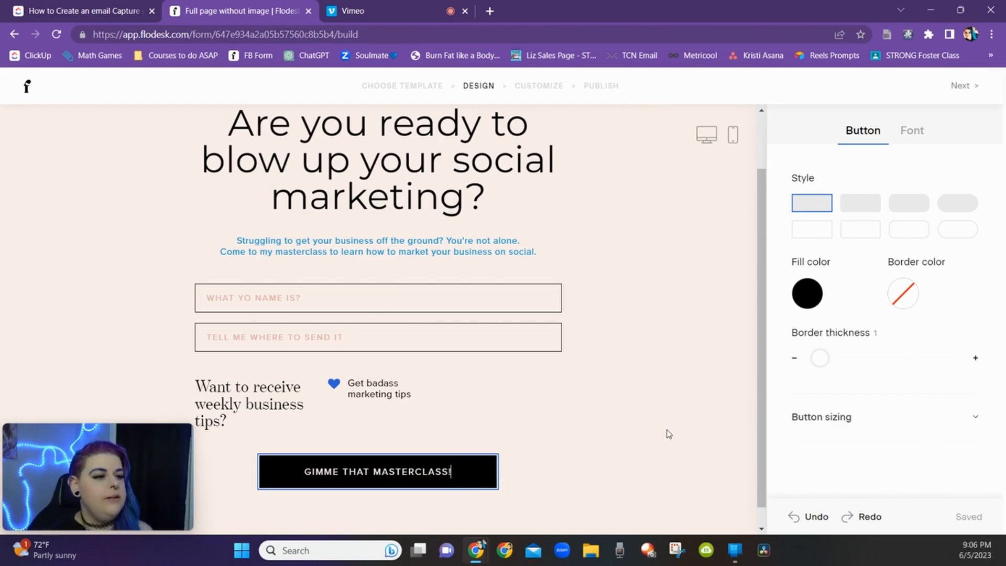
Step: Turn off Preferences for the form, removing the interest options section
click(585, 400)
click(390, 365)
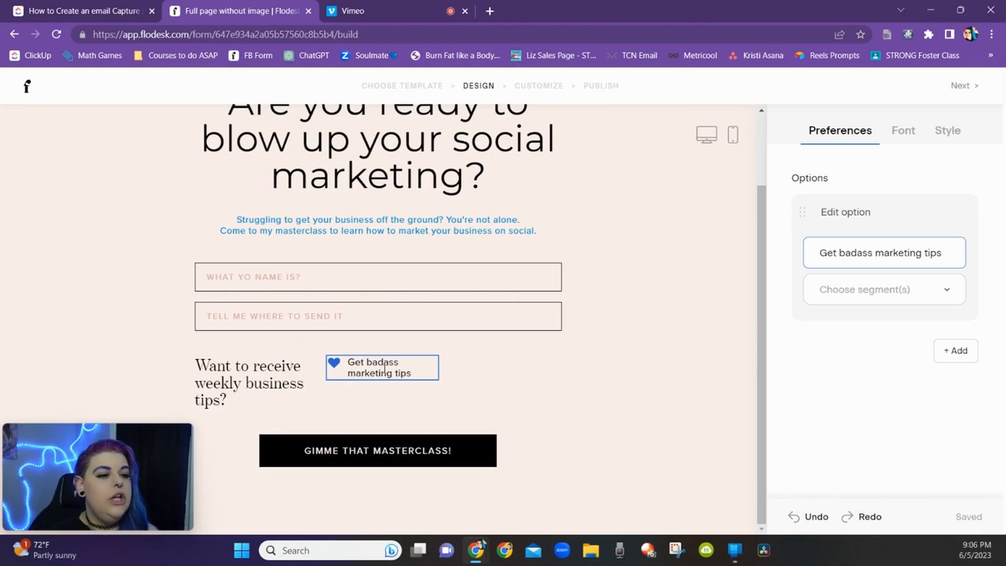
click(631, 262)
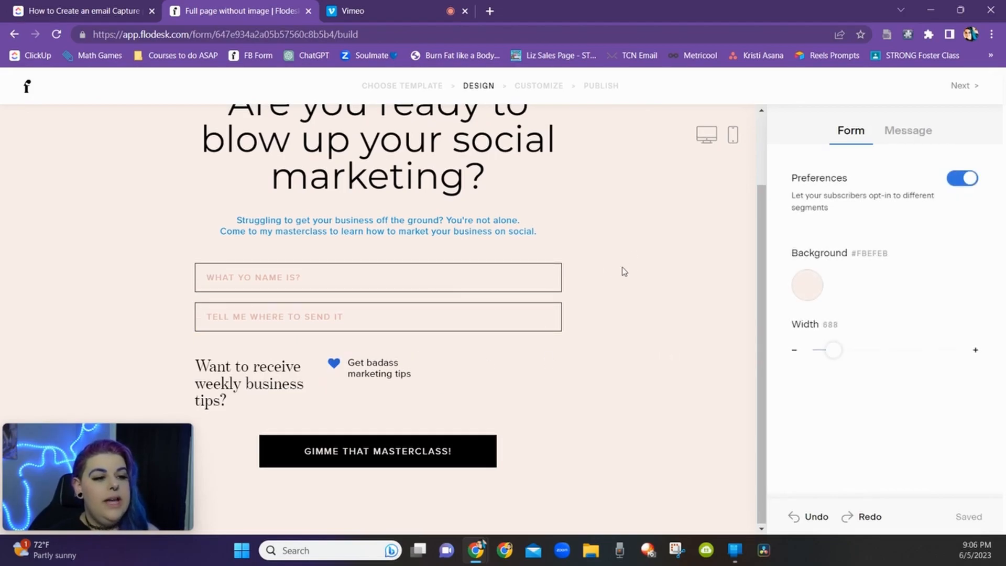
click(966, 179)
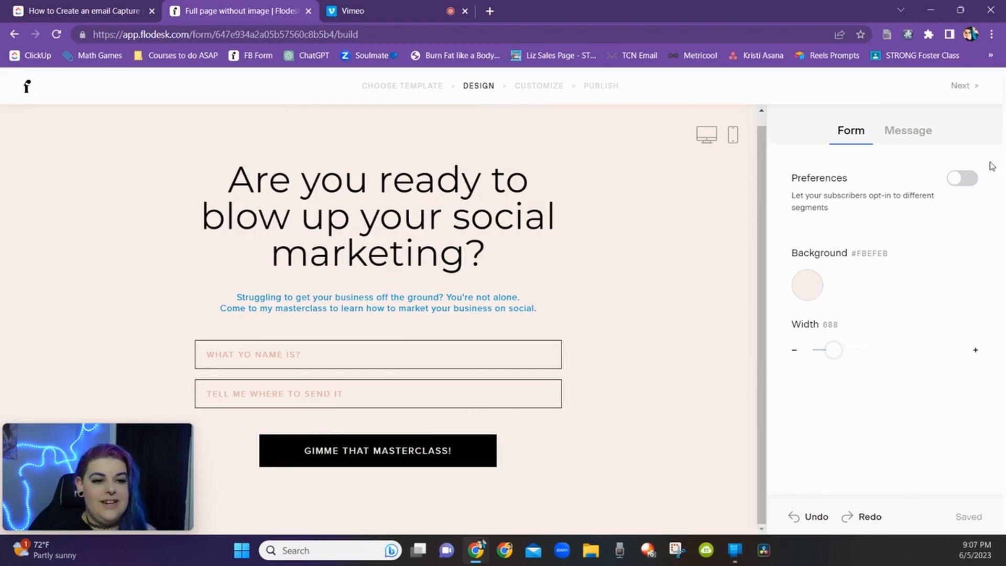
click(962, 182)
click(962, 182)
click(962, 182)
click(962, 182)
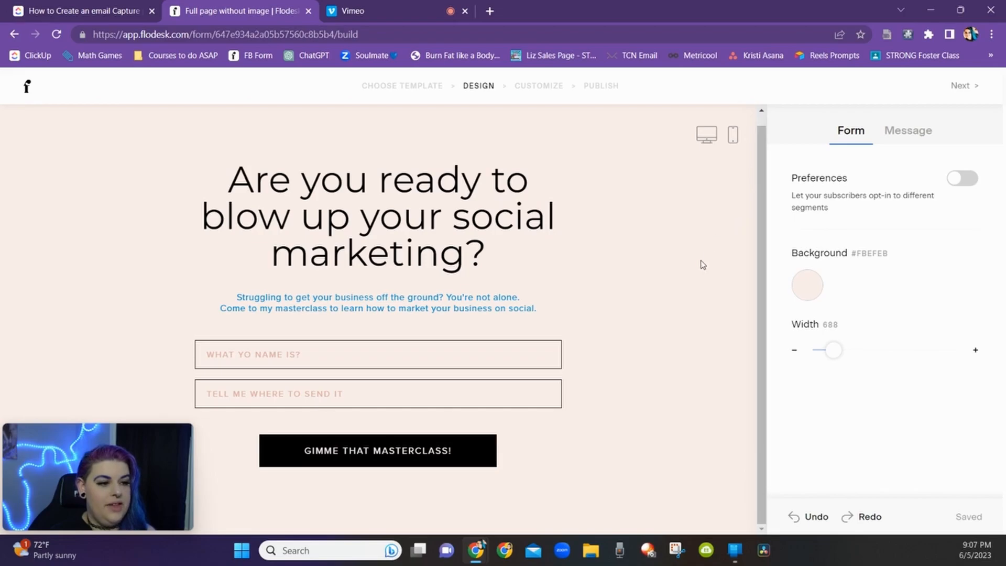
Step: Set the form background color to lavender (#DACFEE)
click(806, 284)
click(904, 110)
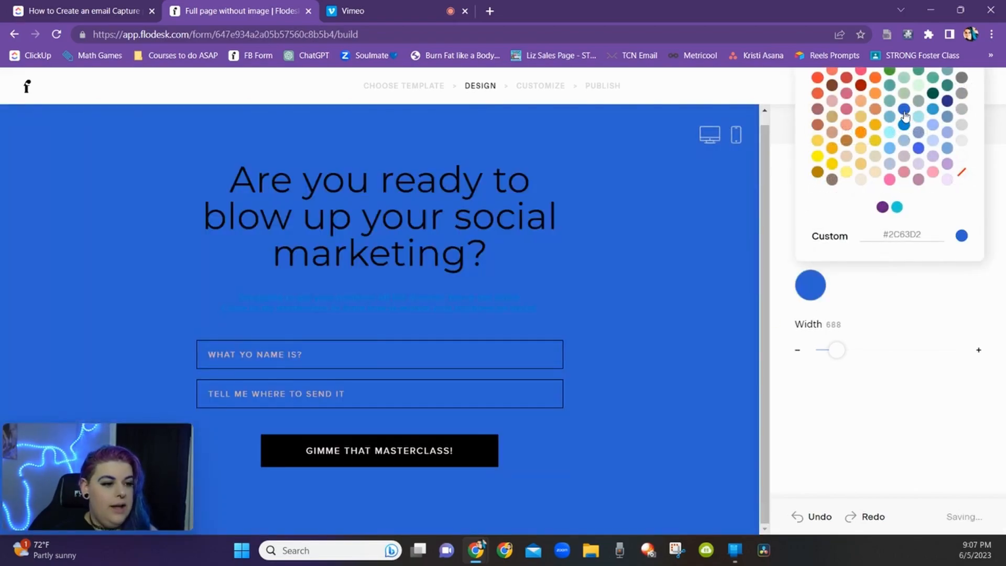
click(916, 169)
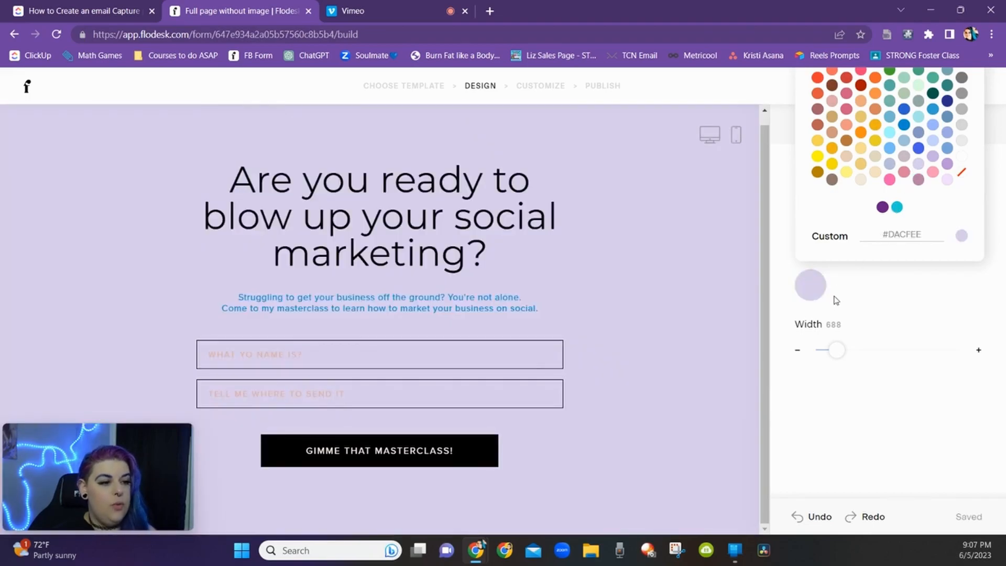
Step: Browse the success message presets and choose the Custom style
click(870, 386)
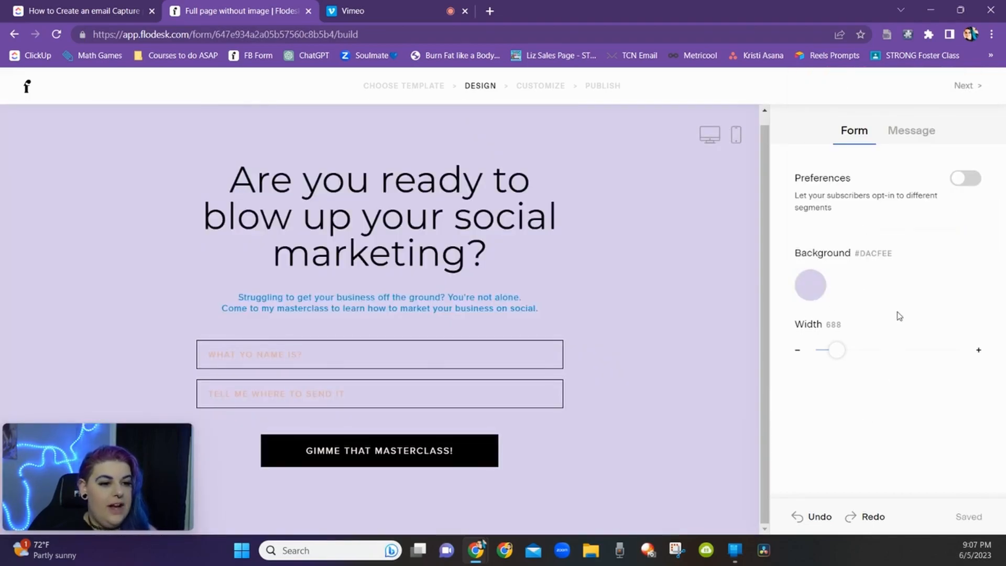
click(911, 130)
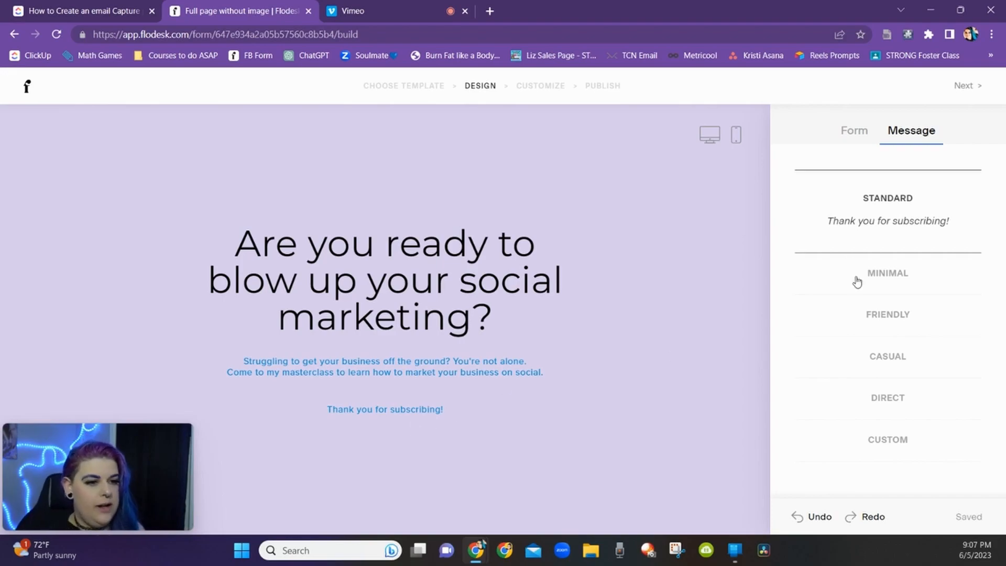
click(900, 274)
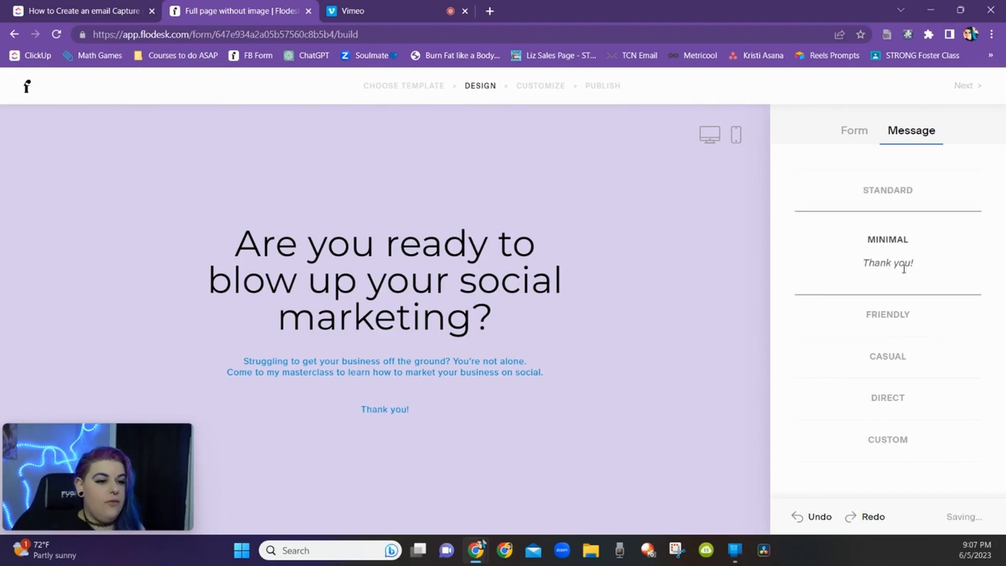
click(884, 316)
click(873, 376)
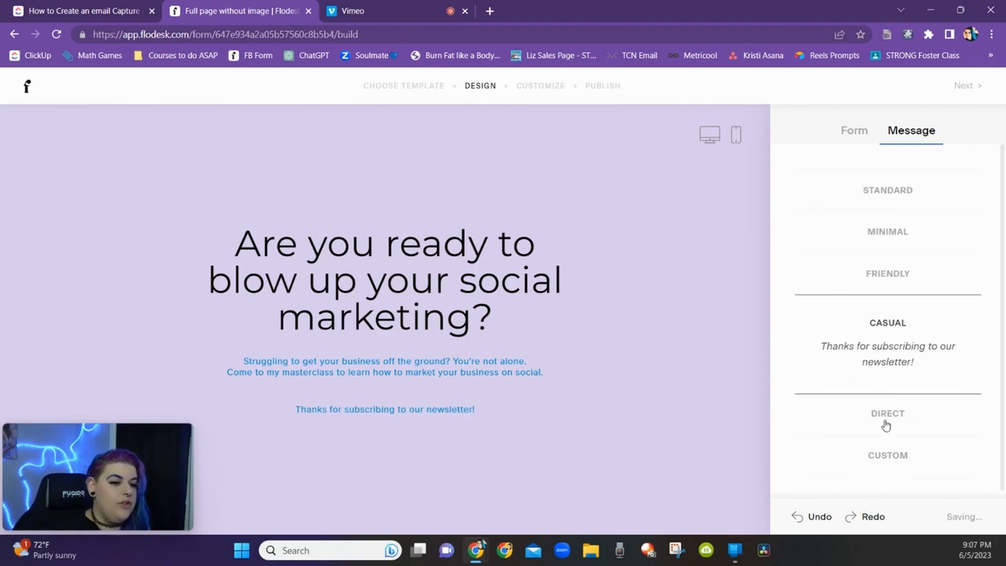
click(886, 414)
click(883, 455)
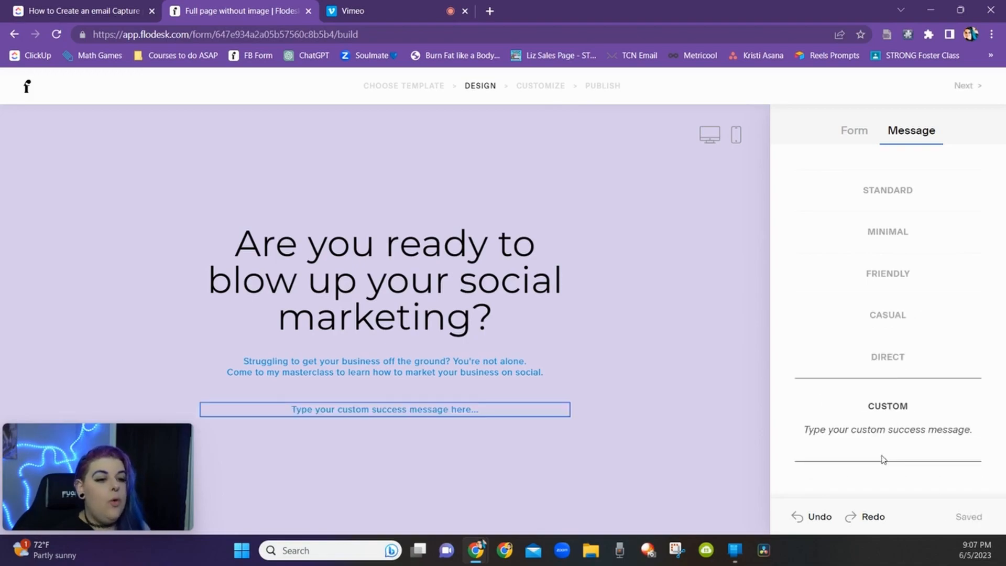
Step: Replace the custom success message with "Your masterclass is headed to your inbox! Don't forget to check spam :)"
triple_click(475, 407)
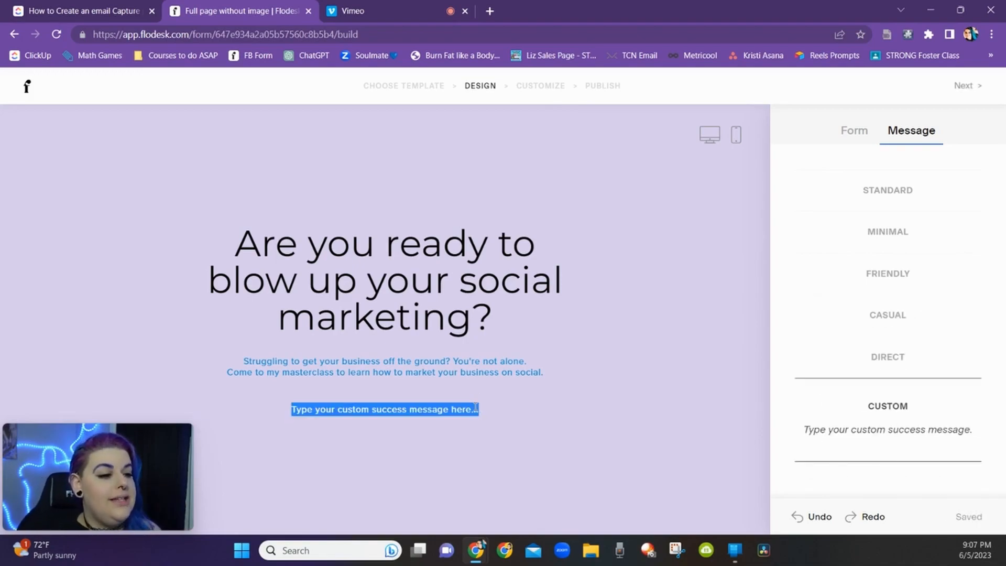
text(Your masterc)
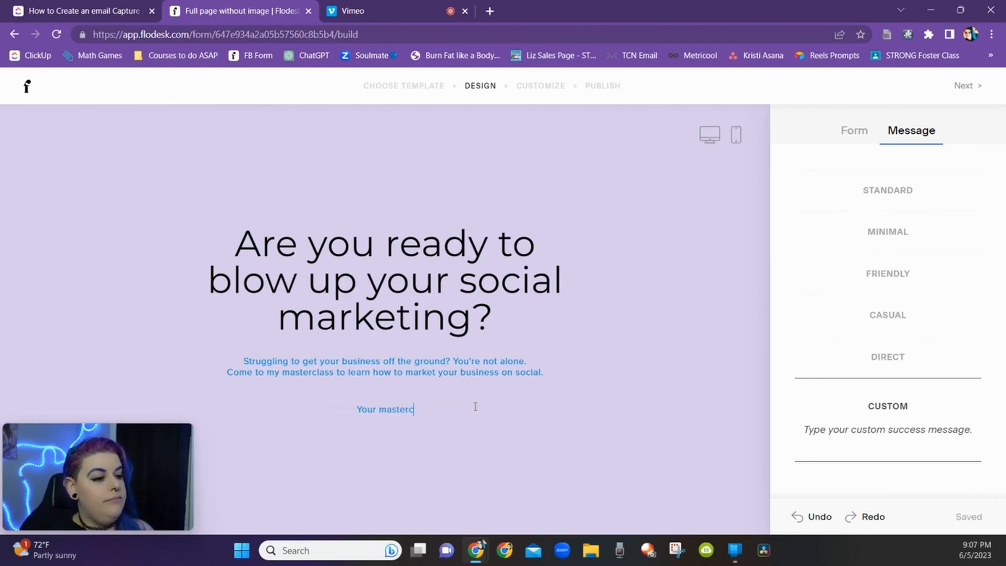
text(lass is headed to yu)
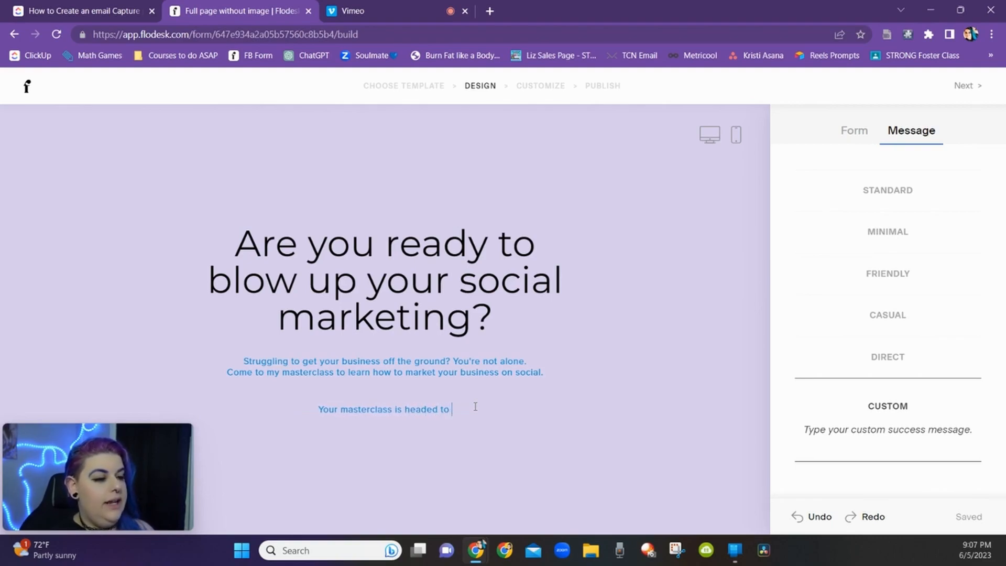
key(BackSpace)
key(BackSpace)
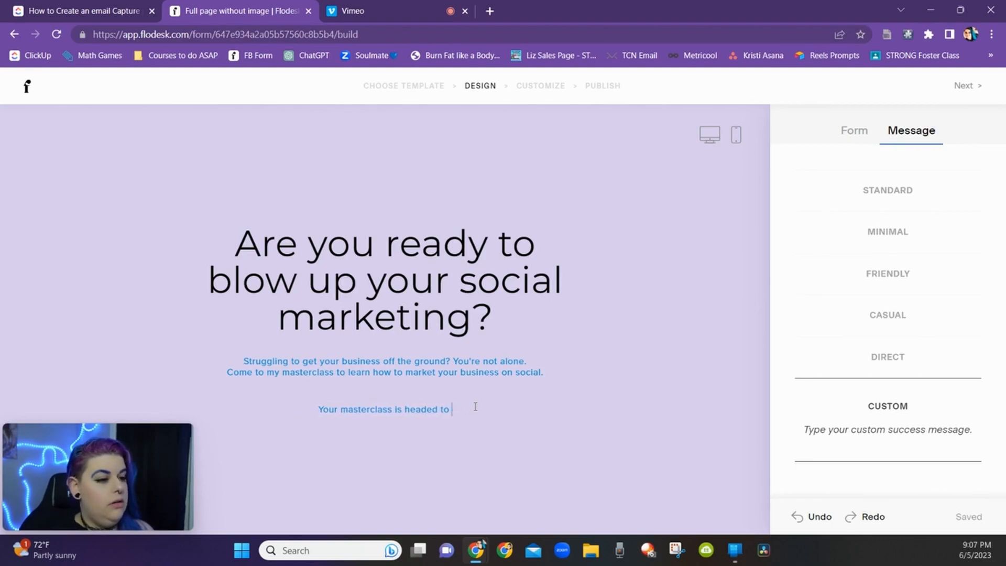
text(your inbox! Don't for)
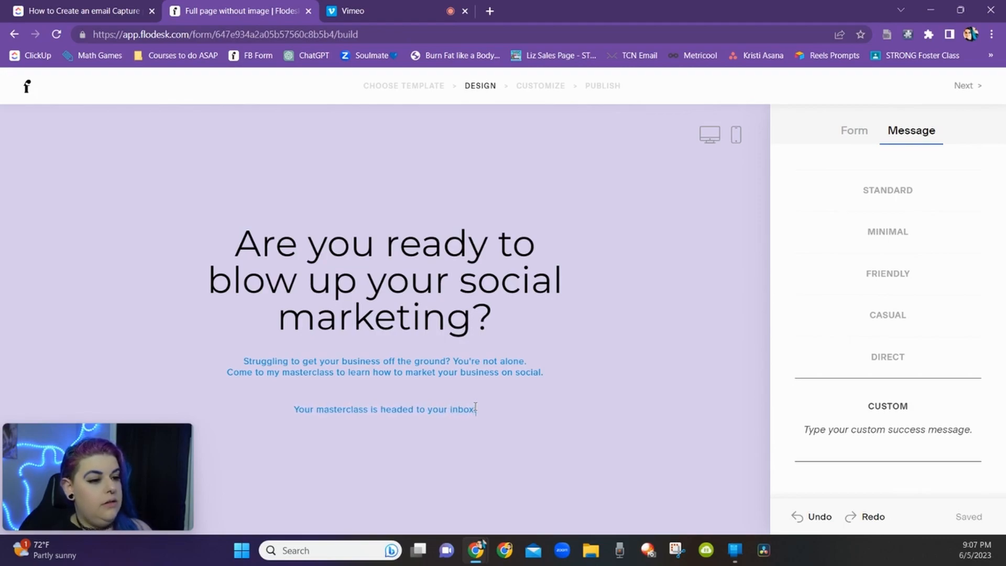
text(get)
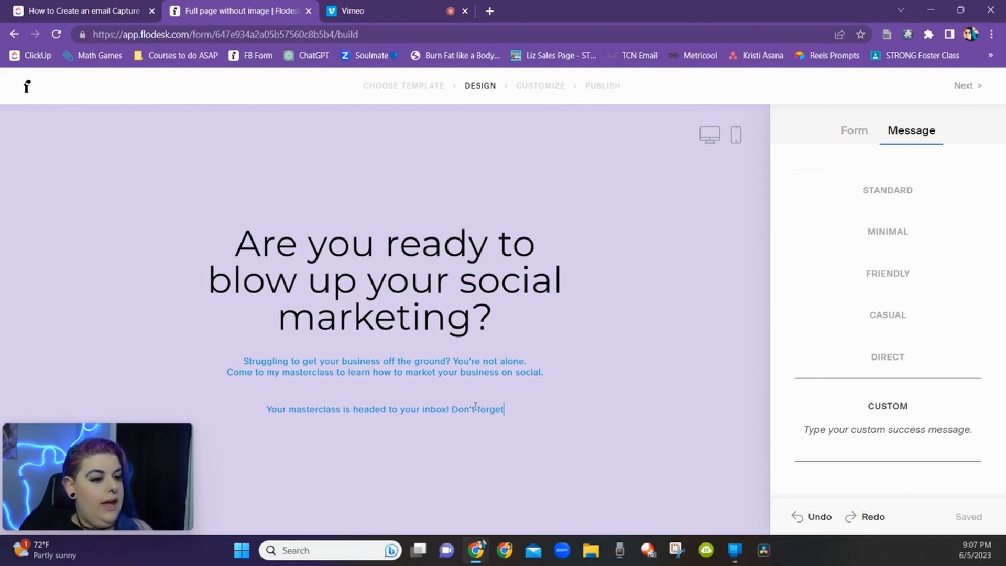
text( to check spam :))
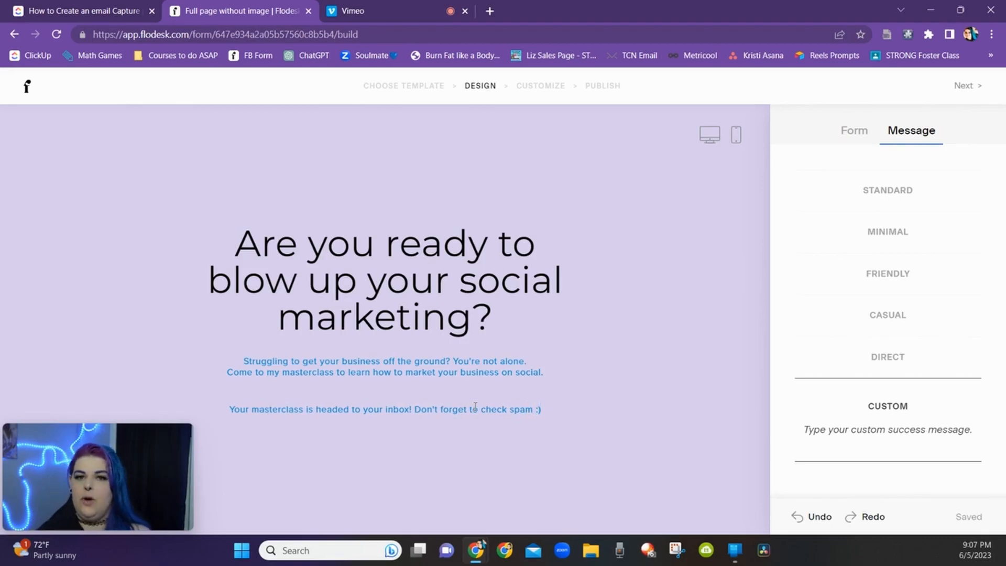
Step: Recheck the form and success message, and move on from the design stage to the customize settings
click(608, 305)
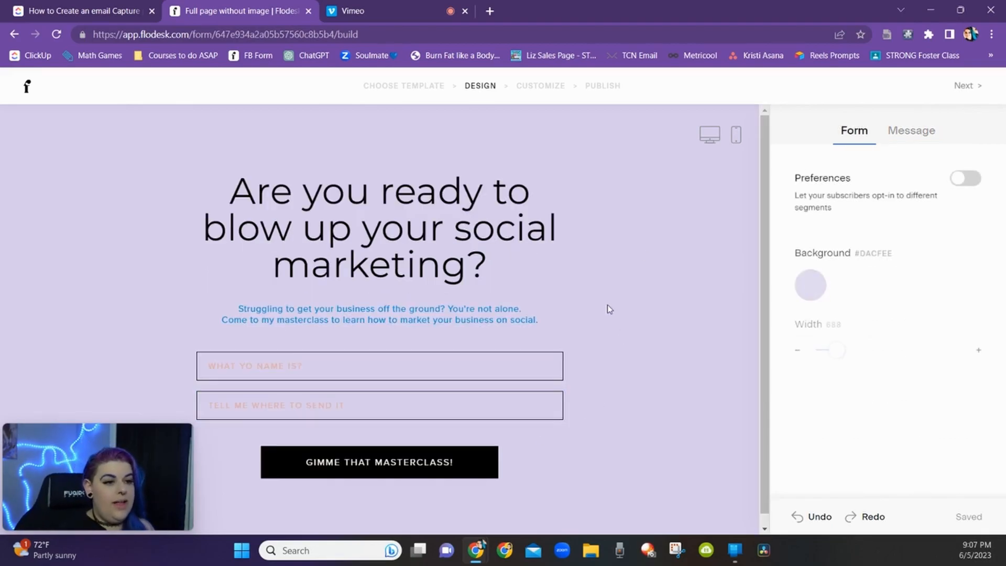
click(928, 137)
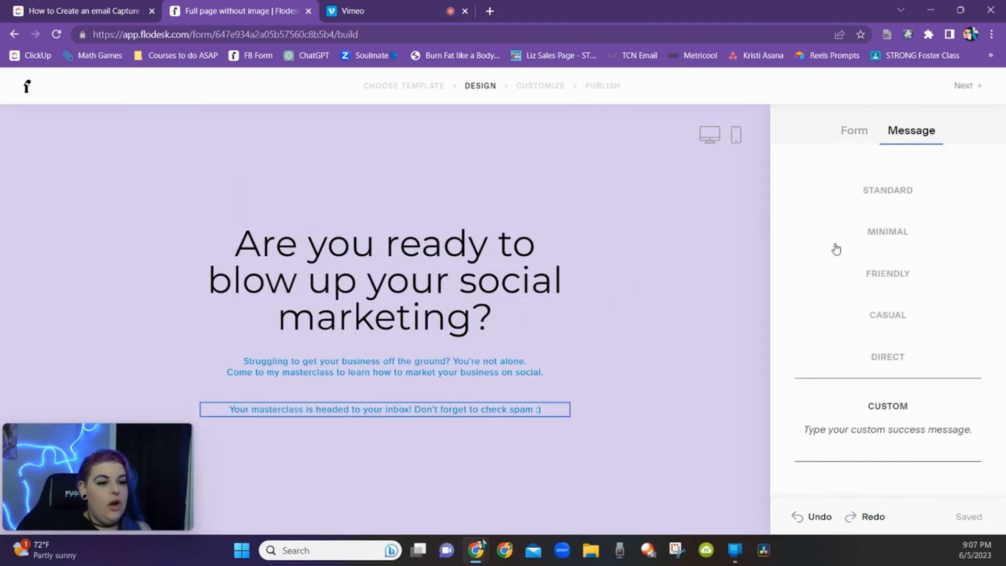
click(962, 86)
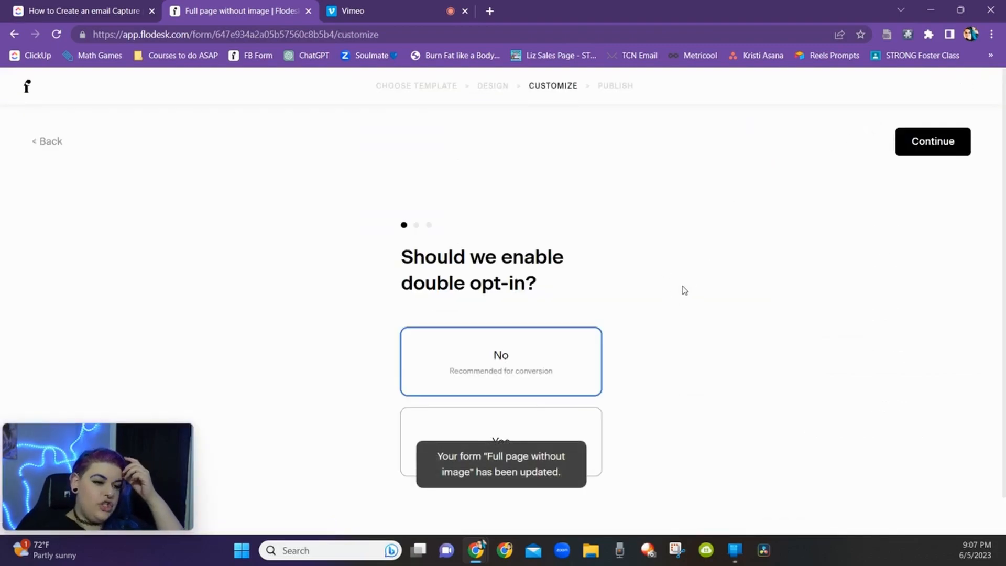
Step: Enable double opt-in and open its confirmation email for editing
scroll(668, 285, down, 1)
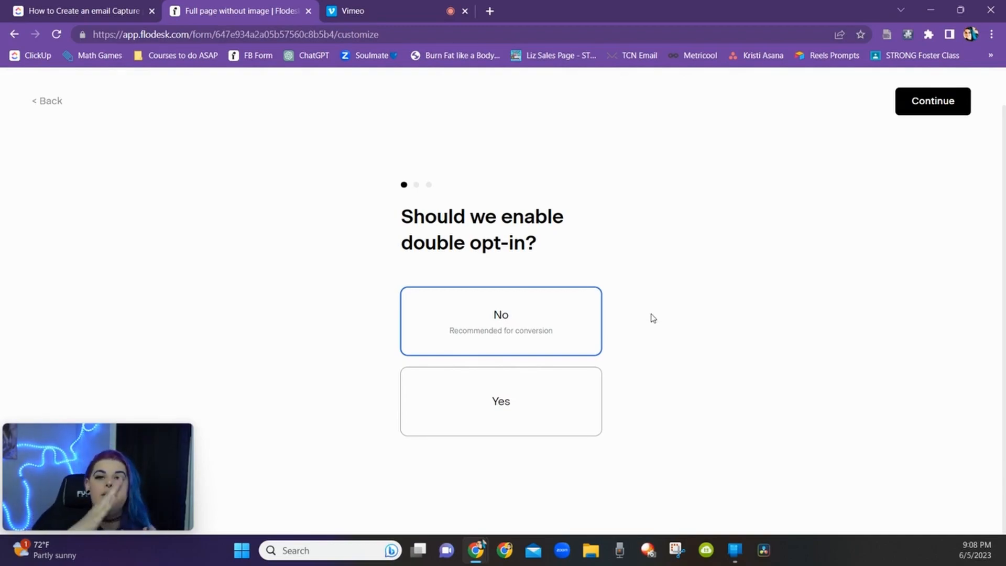
click(560, 404)
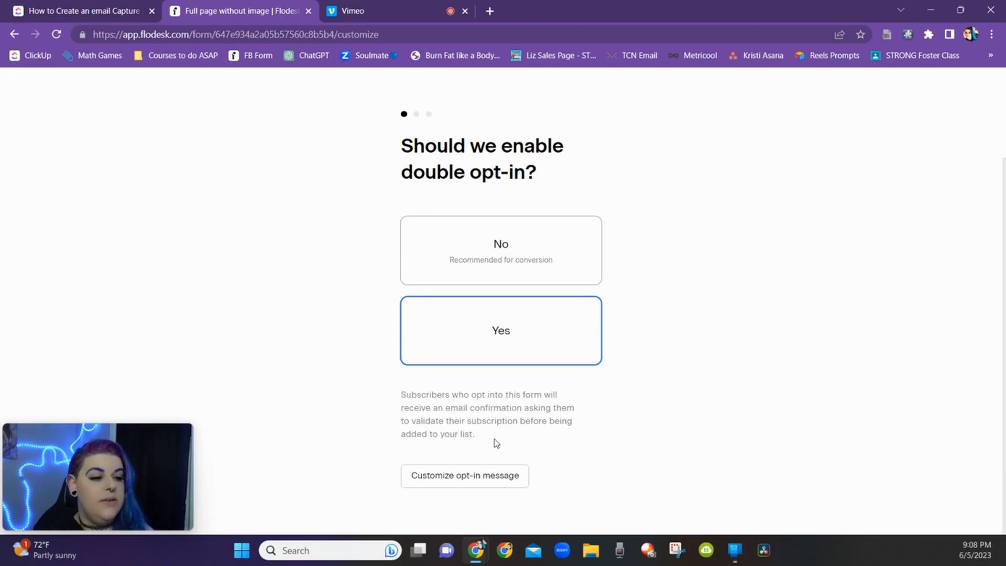
click(465, 475)
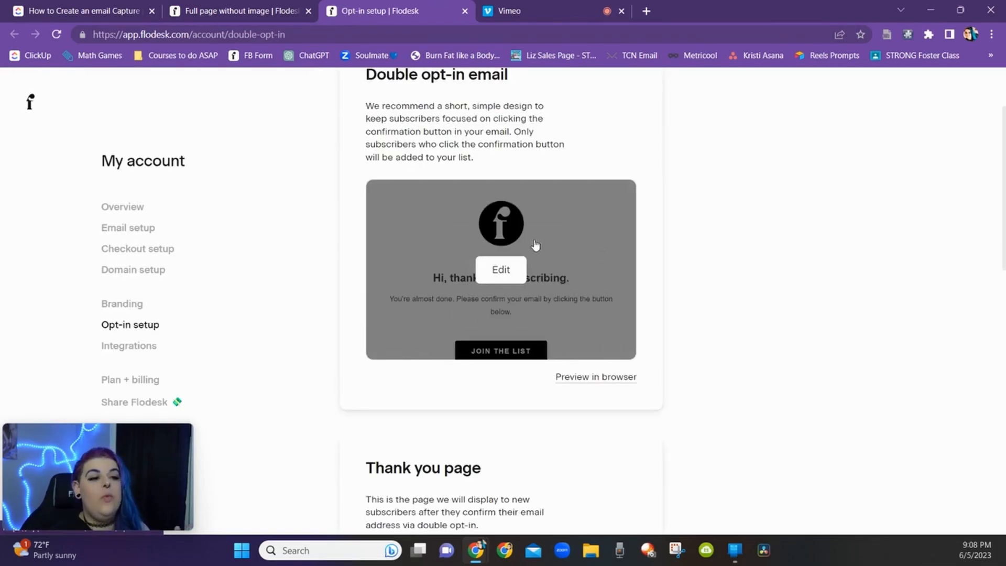
click(501, 284)
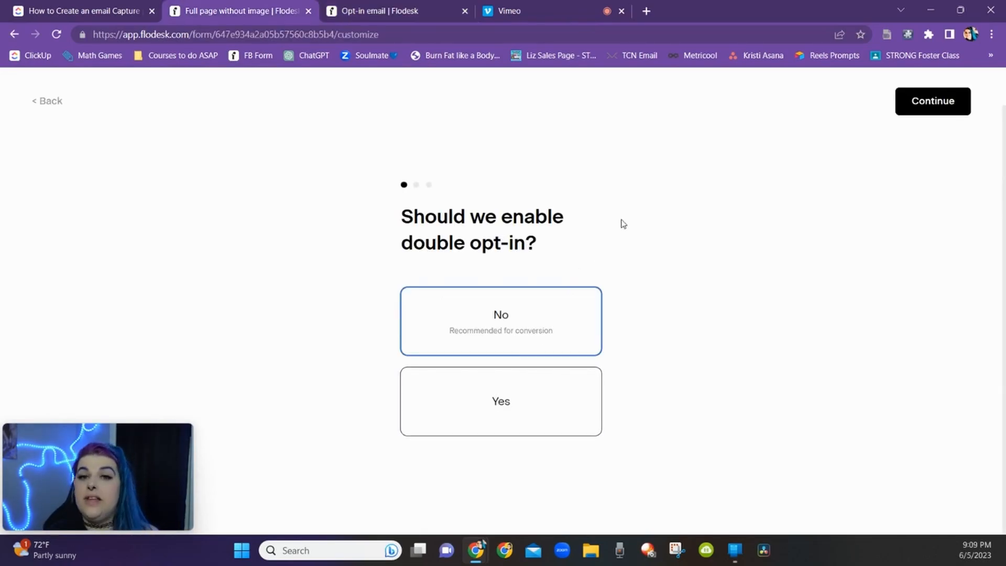
Step: Leave double opt-in off and choose not to be notified when subscribers opt in
click(497, 342)
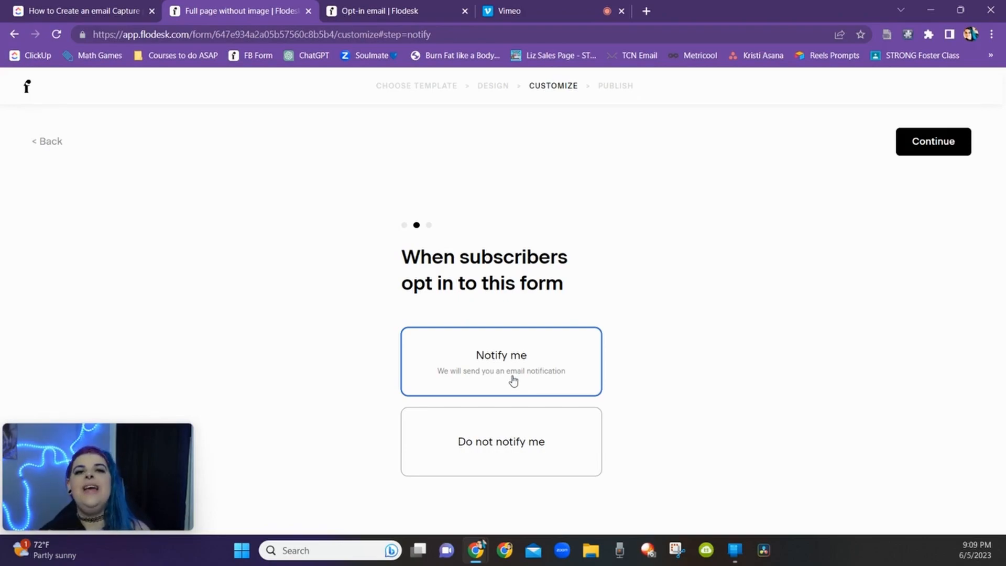
click(504, 447)
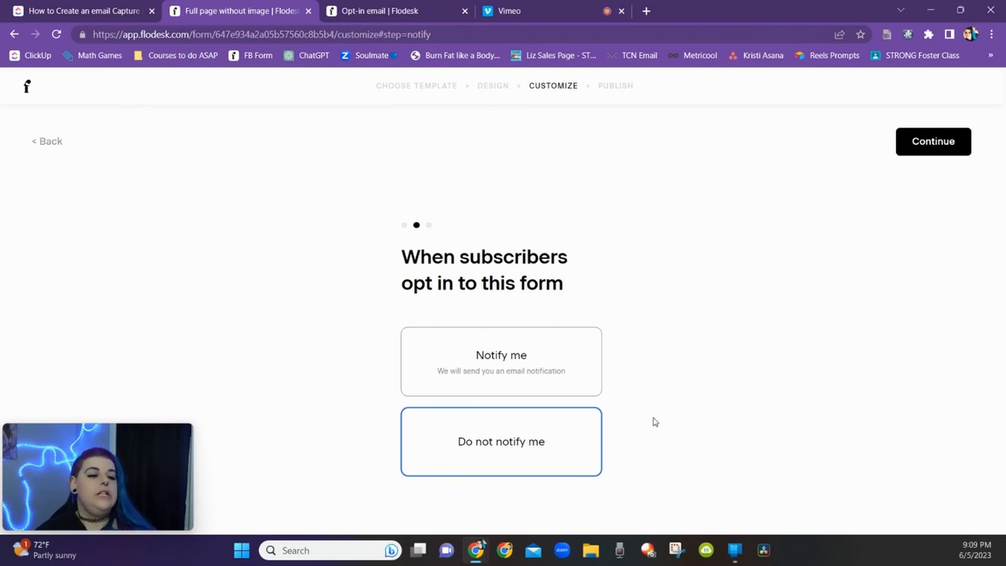
click(927, 153)
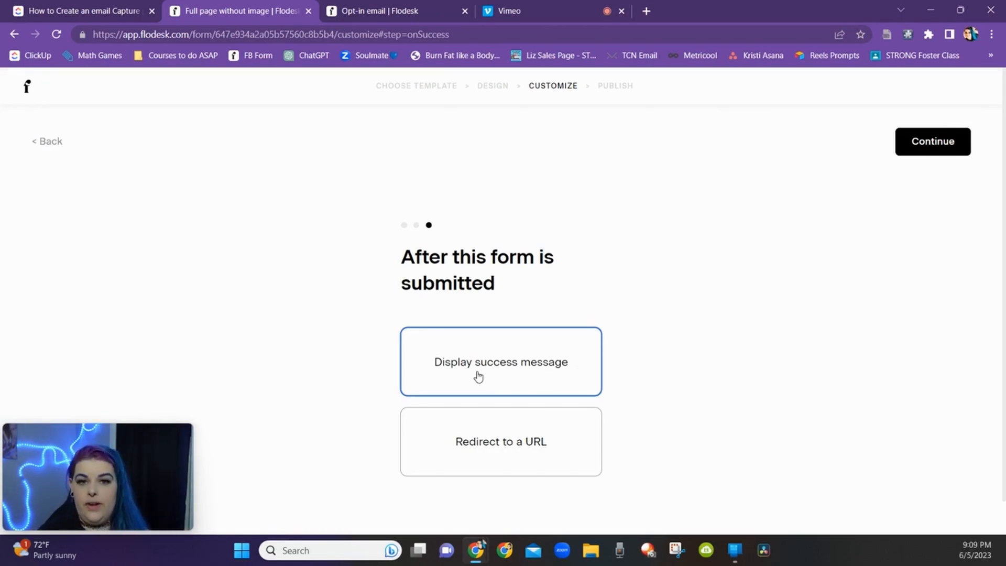
Step: Set the form to redirect to a URL after submission and continue to publishing
click(485, 455)
scroll(611, 436, down, 1)
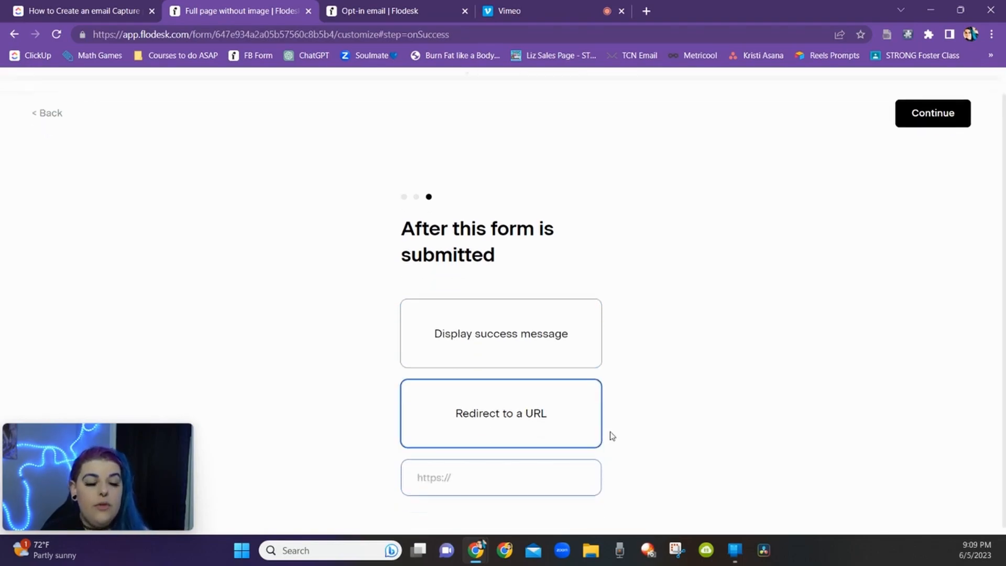
click(452, 464)
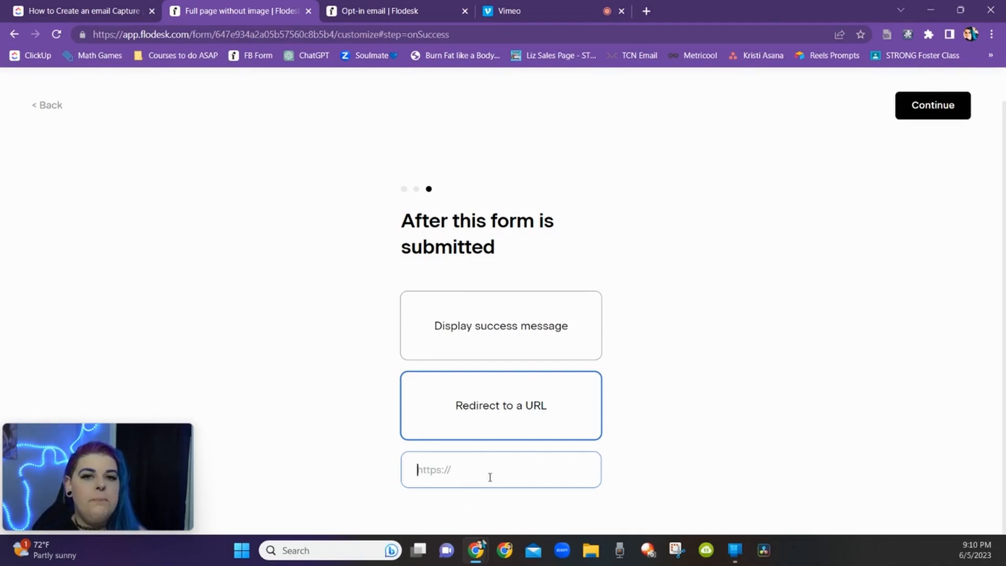
click(940, 105)
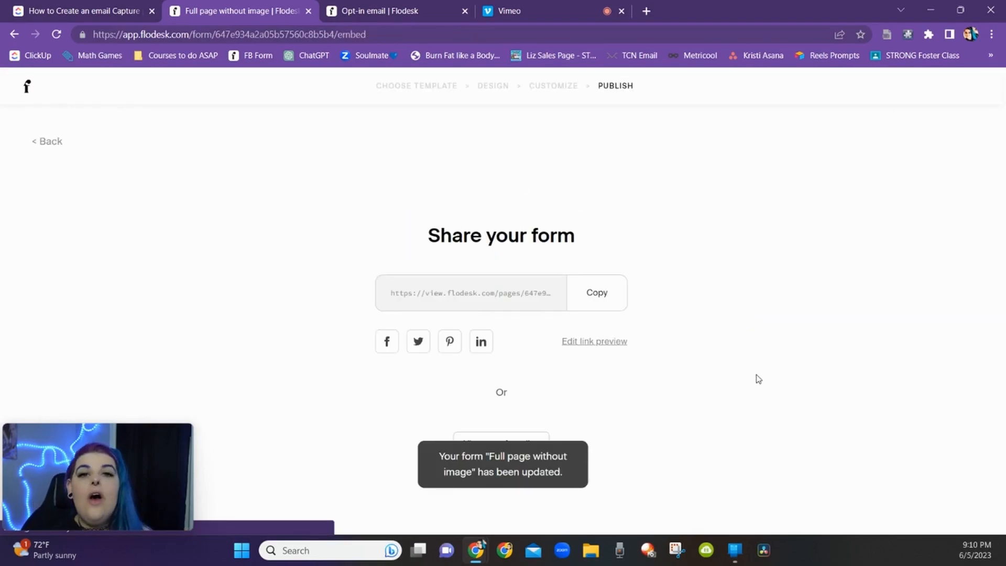
Step: Copy the form's shareable link
click(603, 295)
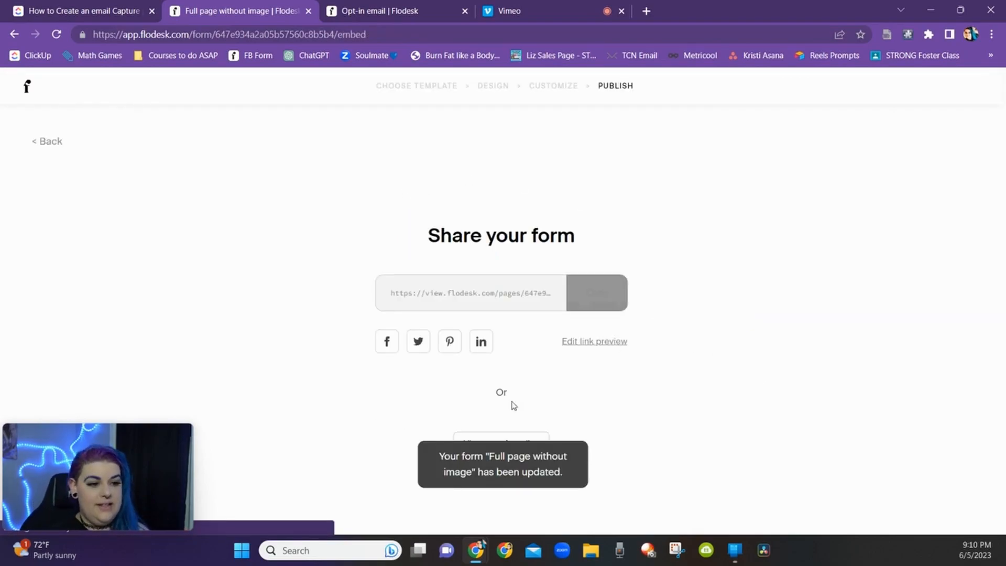
click(604, 296)
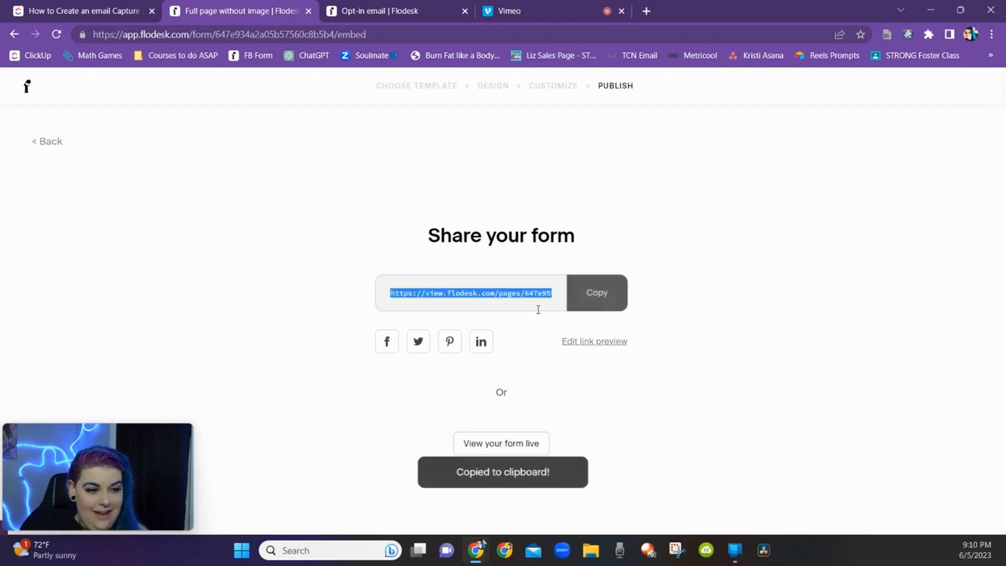